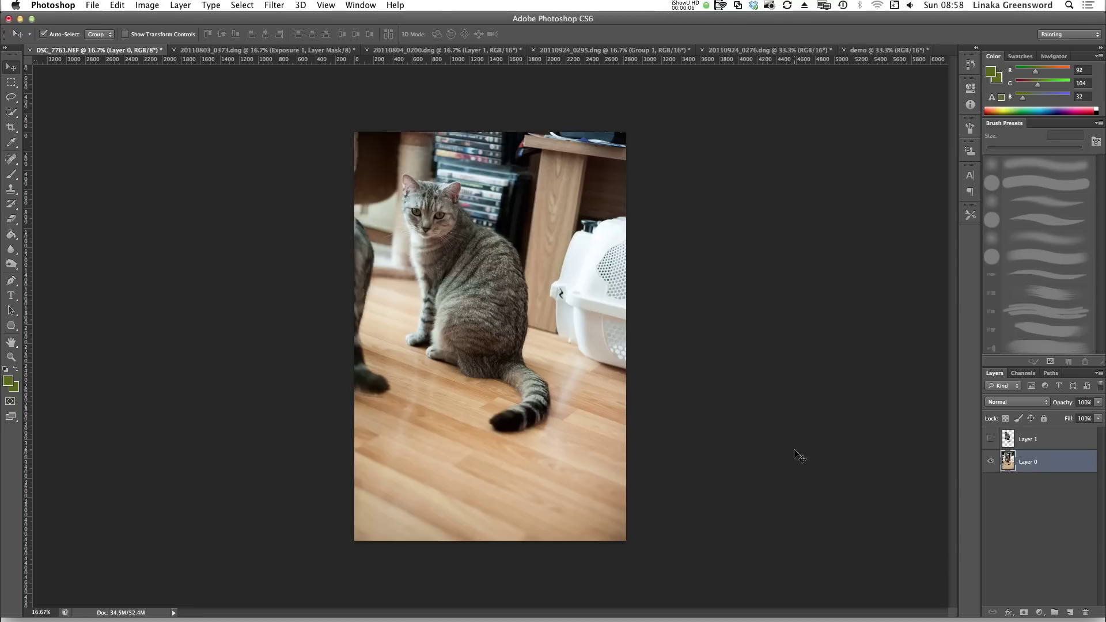
Step: Compare the cat photo with and without its background, and examine the finished composites in the other open documents
{"action": "left_click", "coordinate": [990, 462]}
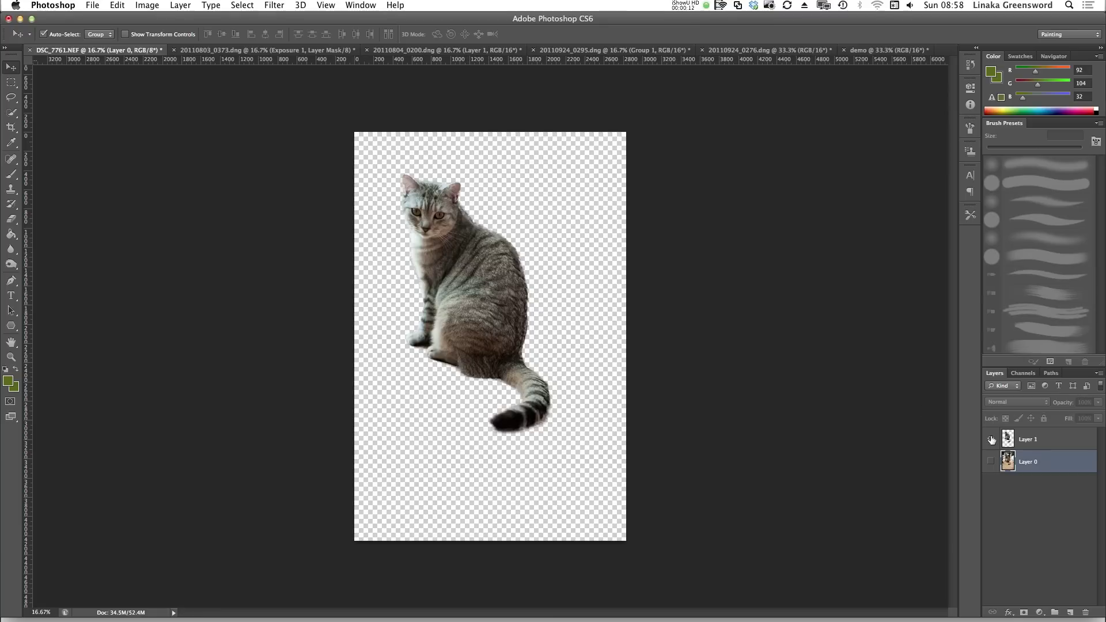
{"action": "left_click", "coordinate": [990, 463]}
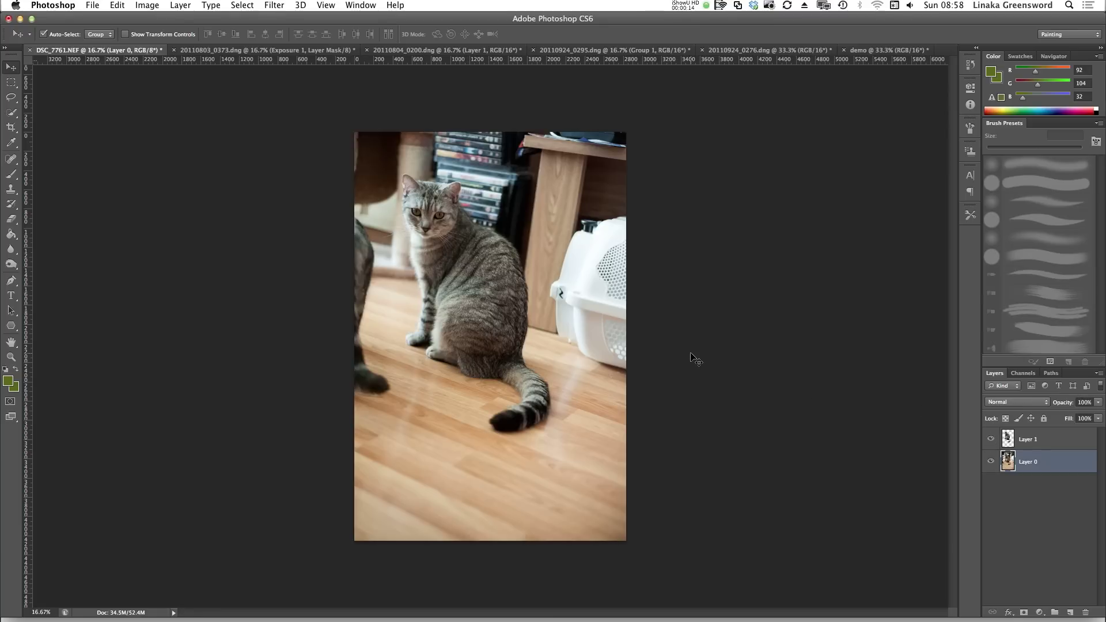
{"action": "left_click", "coordinate": [324, 50]}
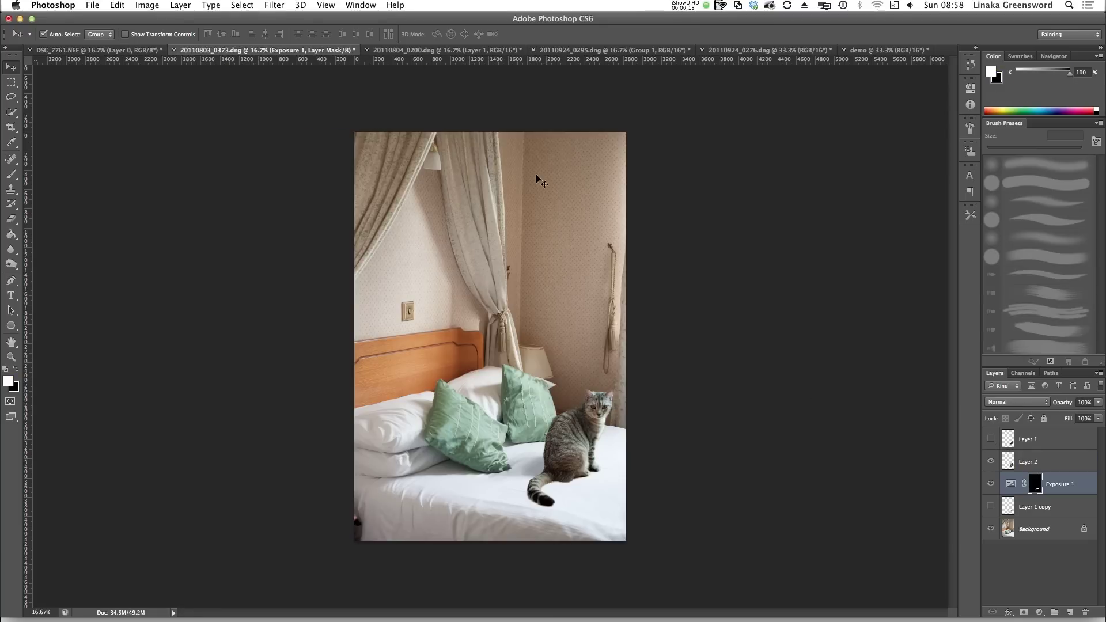
{"action": "left_click", "coordinate": [425, 50]}
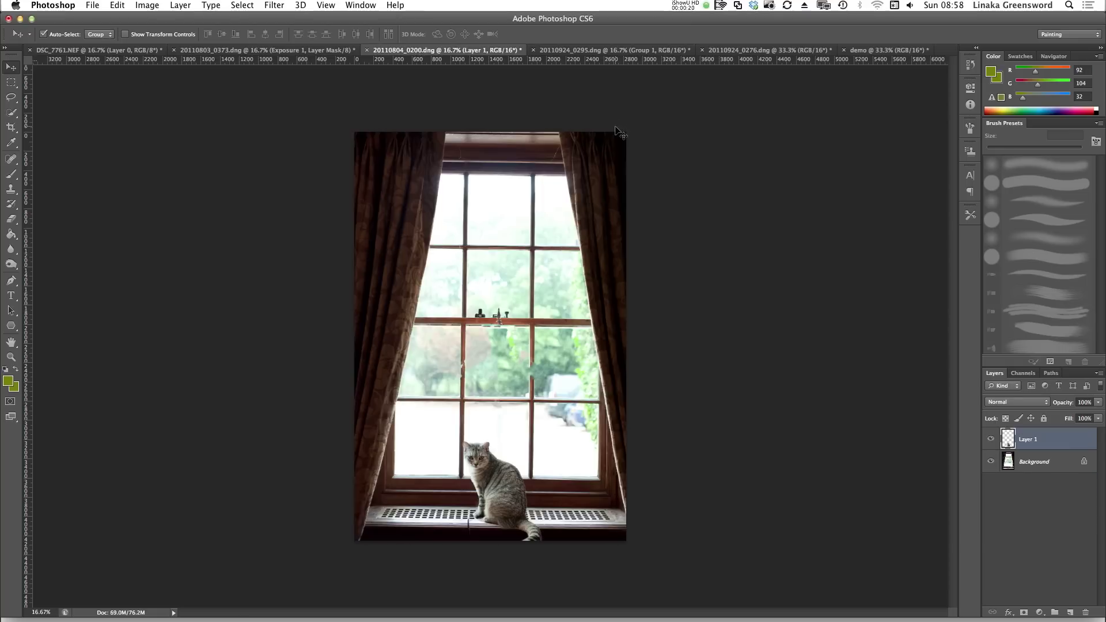
{"action": "left_click", "coordinate": [597, 50]}
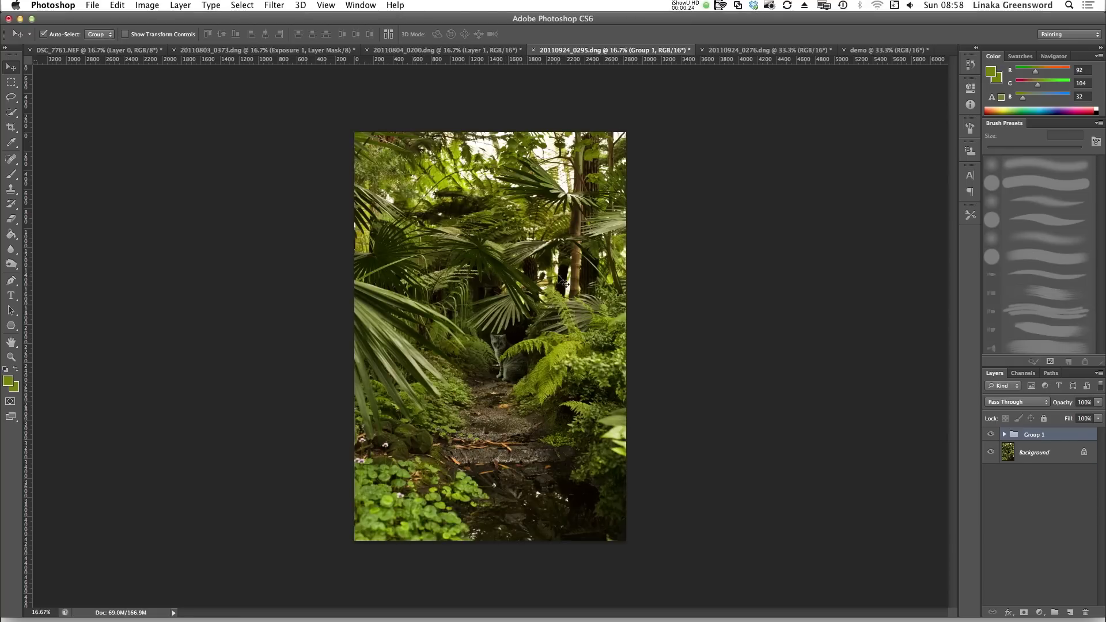
{"action": "left_click", "coordinate": [732, 50]}
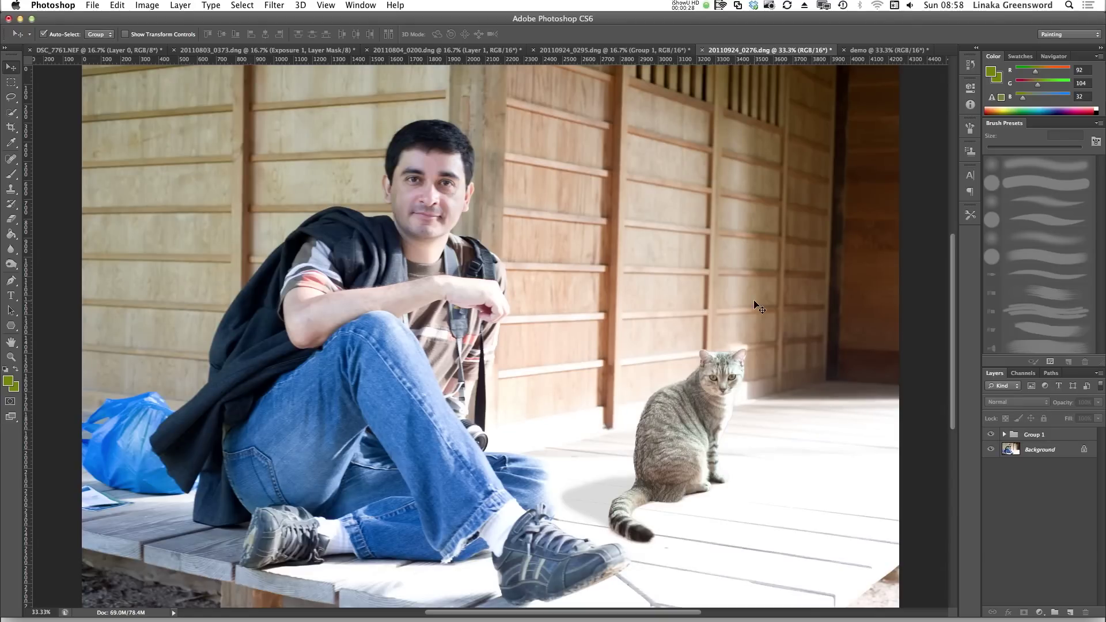
{"action": "left_click", "coordinate": [113, 51]}
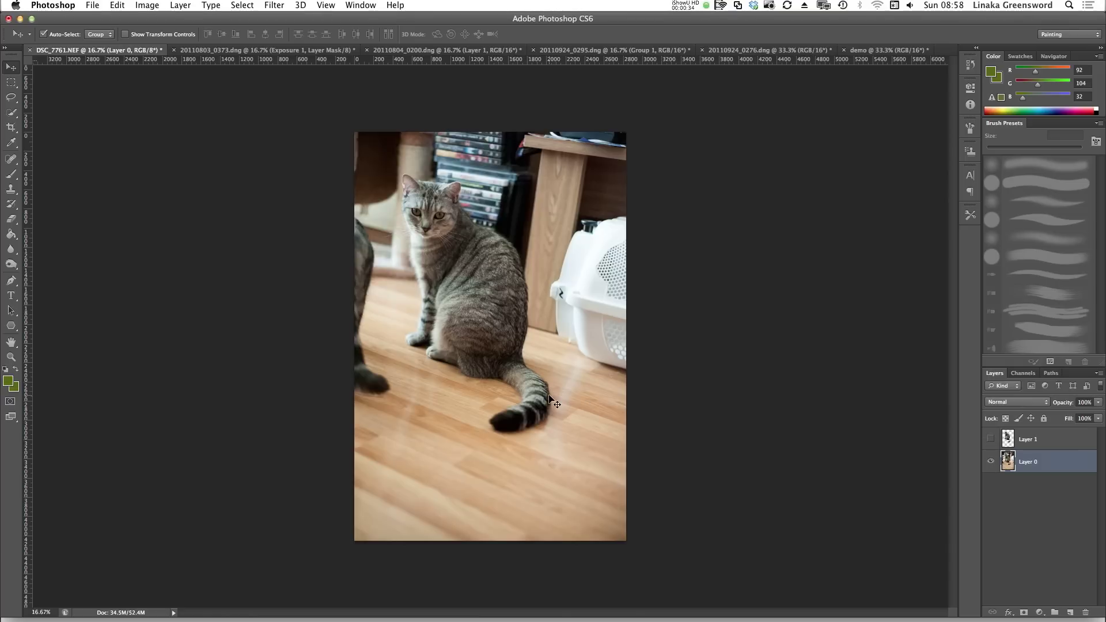
Step: Select the cat in DSC_7761.NEF with the Quick Selection tool, including its front leg, paw and chest
{"action": "left_click", "coordinate": [11, 111]}
{"action": "mouse_move", "coordinate": [459, 167]}
{"action": "left_mouse_down"}
{"action": "mouse_move", "coordinate": [509, 283]}
{"action": "mouse_move", "coordinate": [500, 366]}
{"action": "mouse_move", "coordinate": [481, 361]}
{"action": "mouse_move", "coordinate": [522, 379]}
{"action": "mouse_move", "coordinate": [535, 402]}
{"action": "mouse_move", "coordinate": [513, 412]}
{"action": "left_mouse_up"}
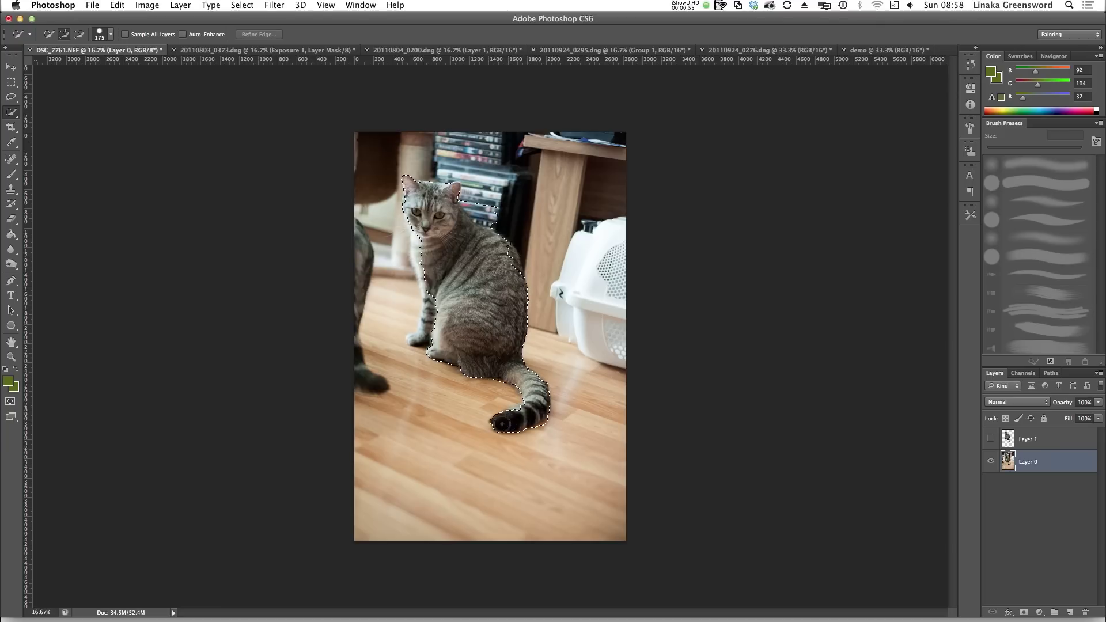
{"action": "left_click_drag", "start_coordinate": [433, 309], "coordinate": [420, 339]}
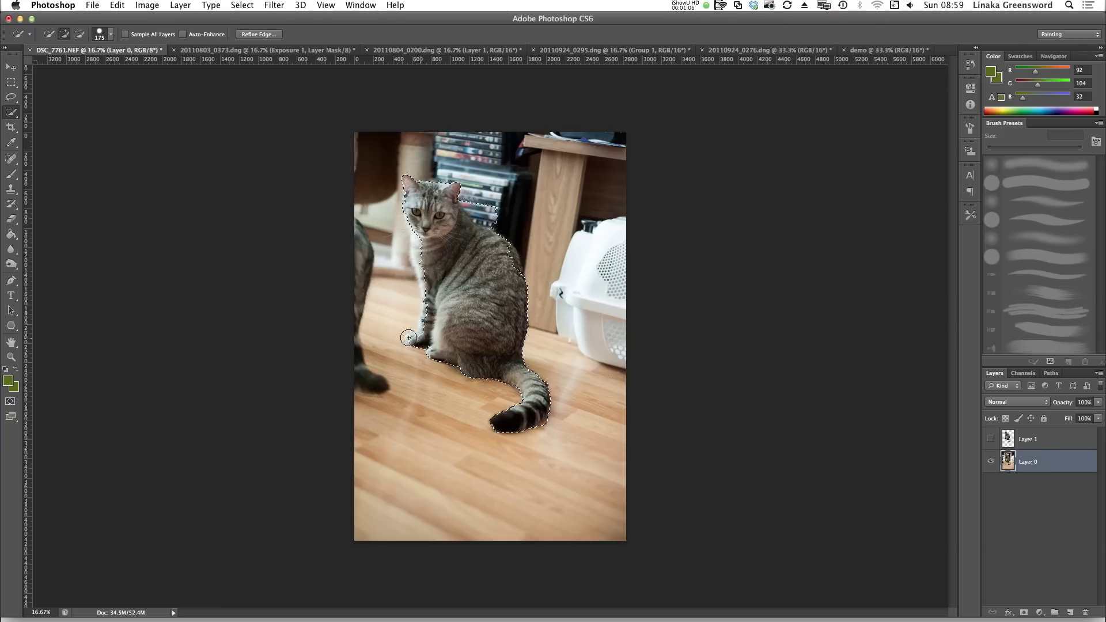
{"action": "left_click_drag", "start_coordinate": [421, 268], "coordinate": [435, 233]}
Step: Subtract the background areas beside the cat's face and behind its head from the selection
{"action": "left_click", "coordinate": [518, 257]}
{"action": "left_click_drag", "start_coordinate": [348, 205], "coordinate": [368, 349]}
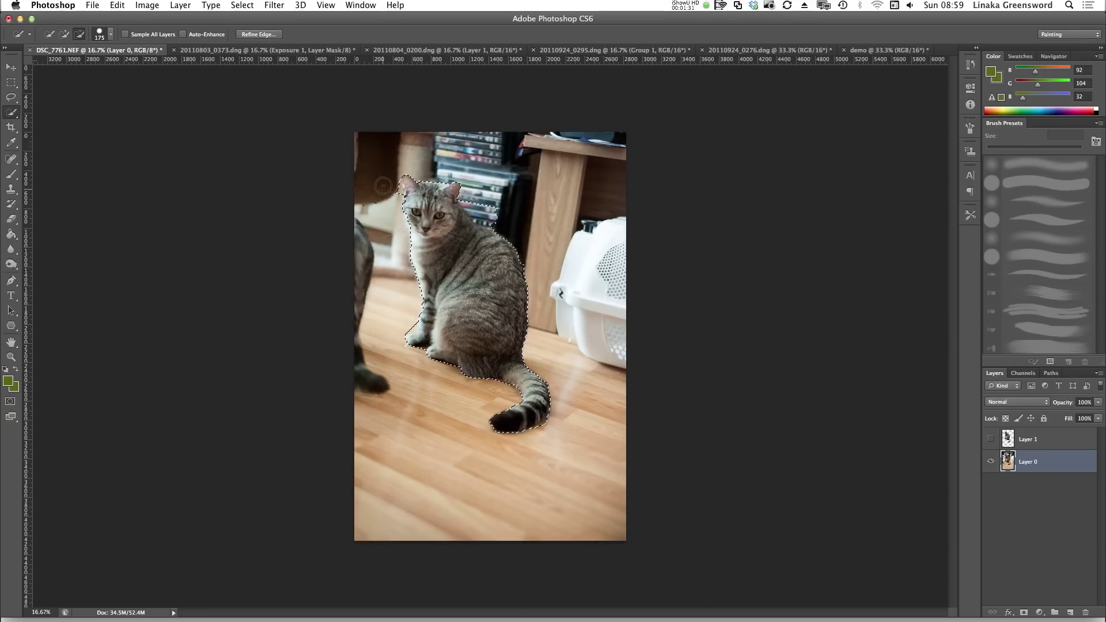
{"action": "left_click", "coordinate": [492, 211]}
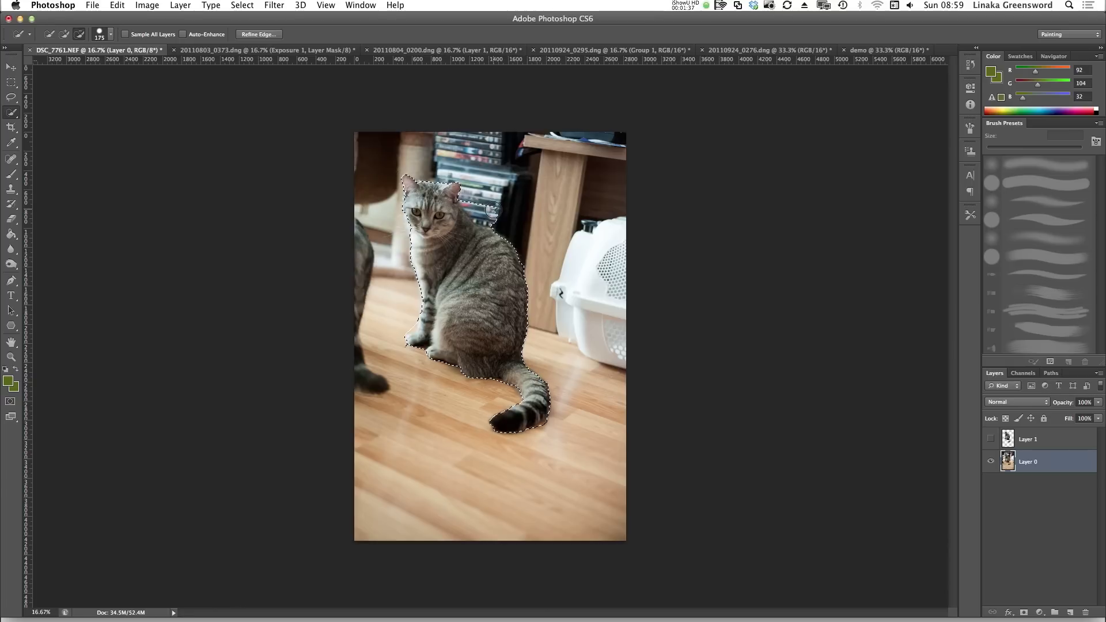
{"action": "left_click_drag", "start_coordinate": [467, 201], "coordinate": [499, 213]}
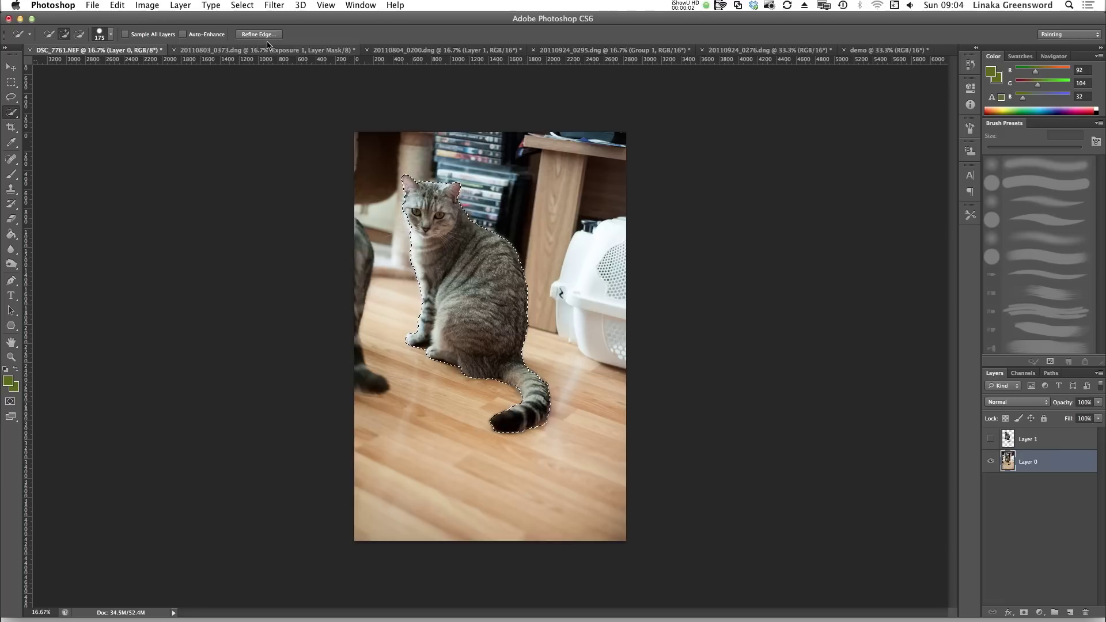
Step: Open Refine Edge for the cat selection, enable Smart Radius and set the Radius to 3.1 px
{"action": "left_click", "coordinate": [244, 6]}
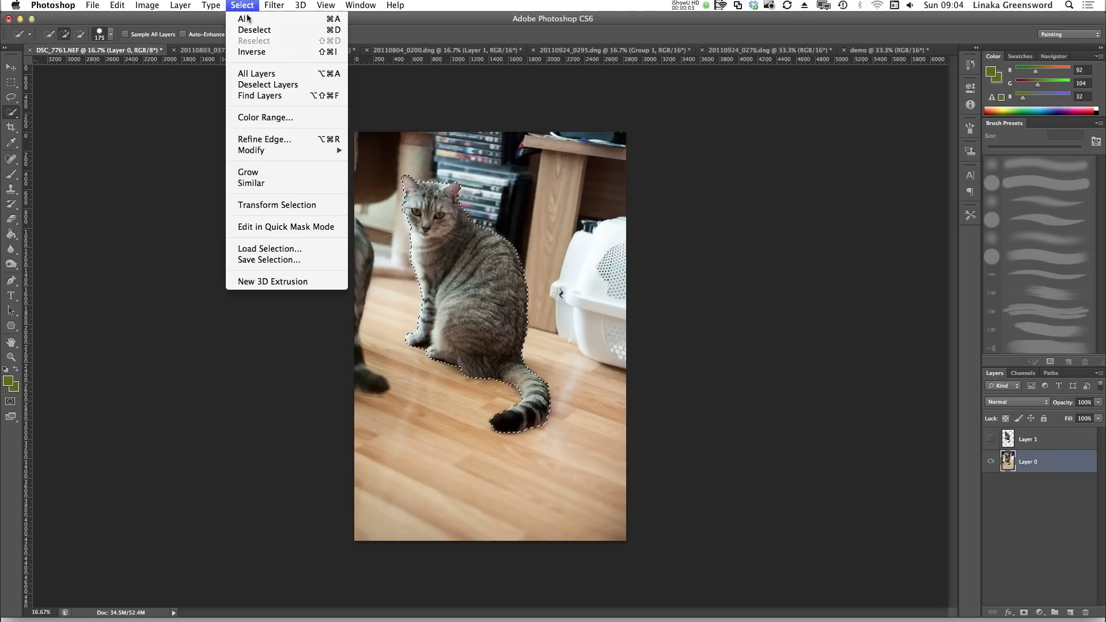
{"action": "left_click", "coordinate": [284, 139]}
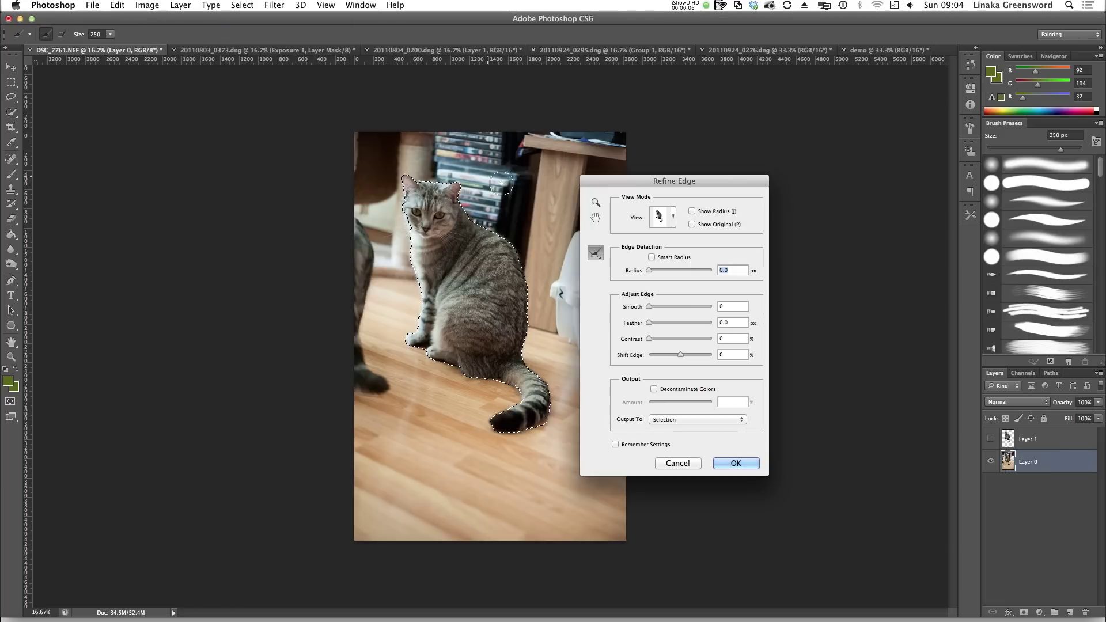
{"action": "left_click", "coordinate": [652, 257]}
{"action": "left_click_drag", "start_coordinate": [649, 270], "coordinate": [660, 272]}
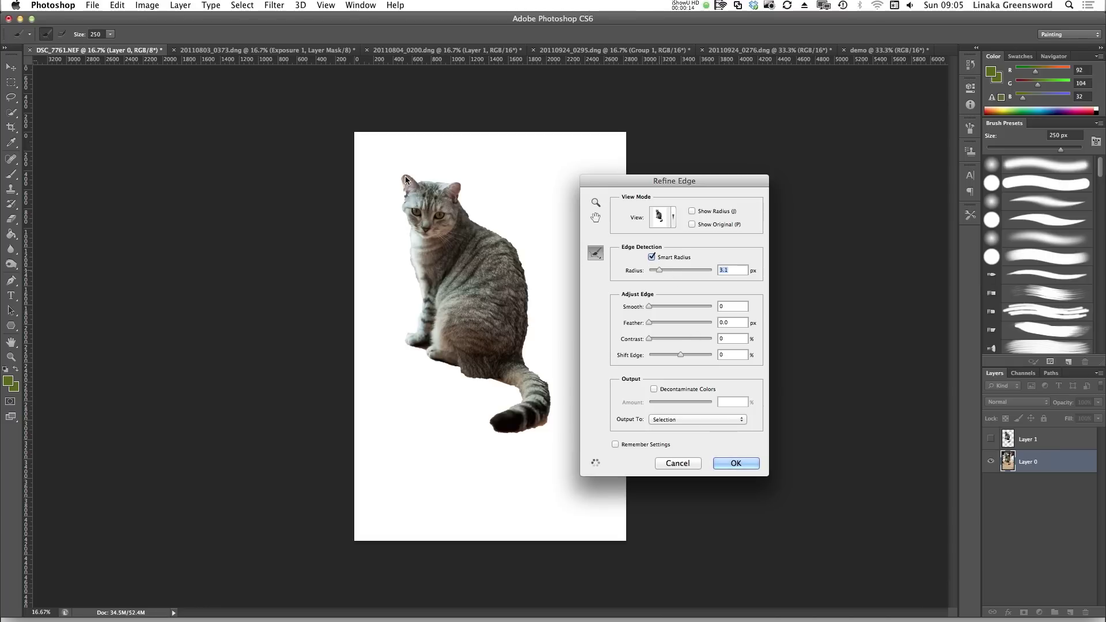
Step: Brush the refinement around the cat's entire fur outline and accept the refined selection
{"action": "mouse_move", "coordinate": [404, 188]}
{"action": "left_mouse_down"}
{"action": "mouse_move", "coordinate": [419, 285]}
{"action": "mouse_move", "coordinate": [406, 336]}
{"action": "mouse_move", "coordinate": [467, 375]}
{"action": "mouse_move", "coordinate": [515, 382]}
{"action": "mouse_move", "coordinate": [494, 428]}
{"action": "mouse_move", "coordinate": [536, 433]}
{"action": "mouse_move", "coordinate": [543, 381]}
{"action": "mouse_move", "coordinate": [524, 323]}
{"action": "left_mouse_up"}
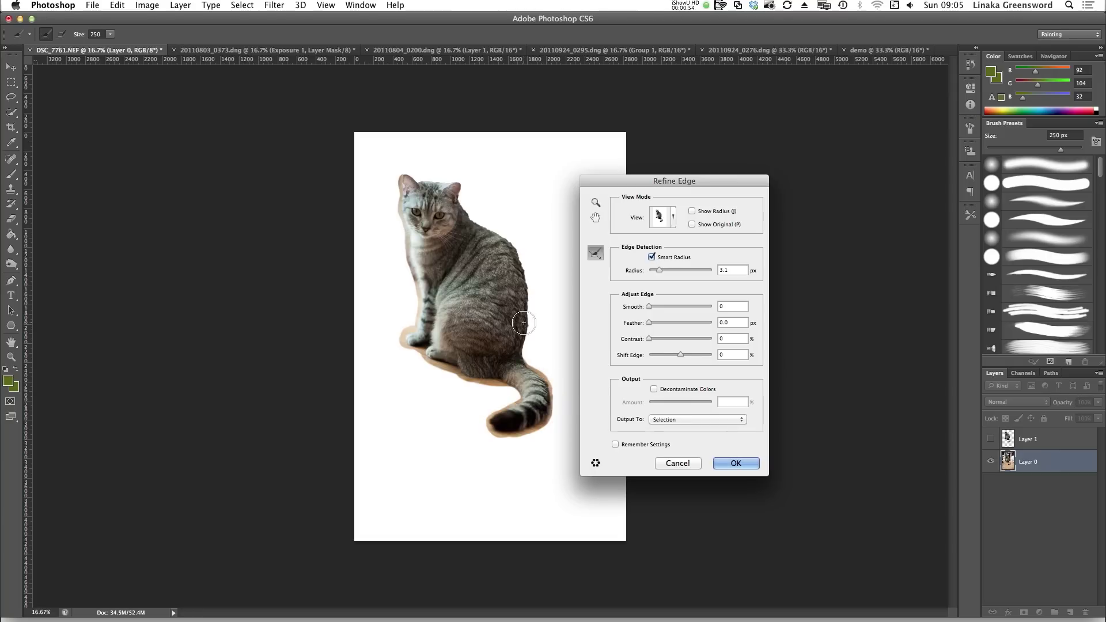
{"action": "mouse_move", "coordinate": [524, 361]}
{"action": "left_mouse_down"}
{"action": "mouse_move", "coordinate": [527, 305]}
{"action": "mouse_move", "coordinate": [512, 247]}
{"action": "mouse_move", "coordinate": [461, 211]}
{"action": "mouse_move", "coordinate": [455, 183]}
{"action": "mouse_move", "coordinate": [403, 180]}
{"action": "left_mouse_up"}
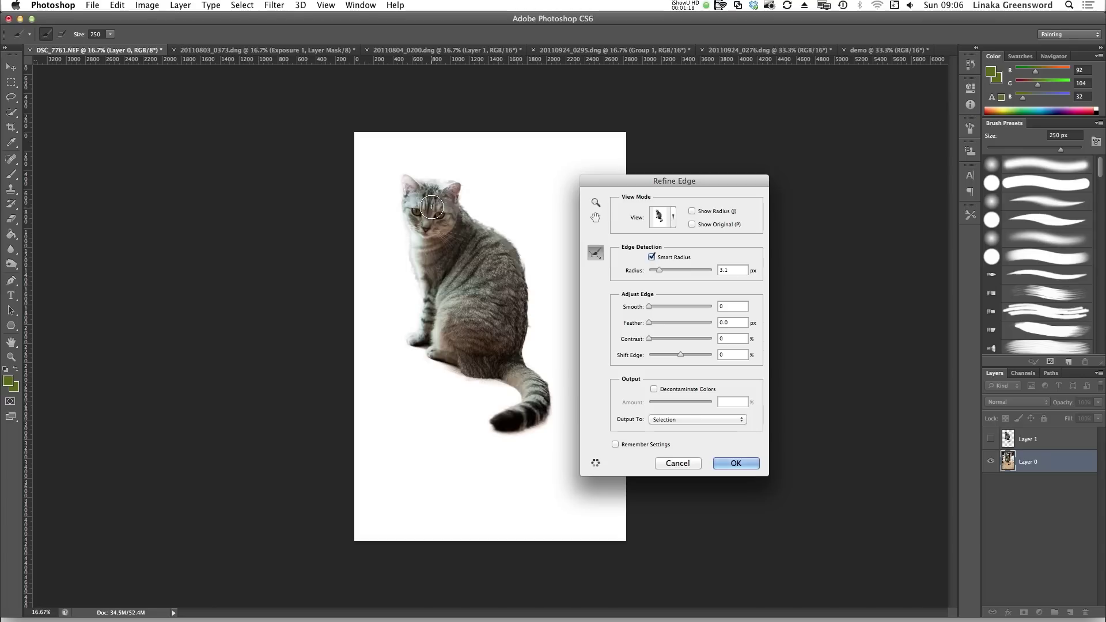
{"action": "key", "text": "alt"}
{"action": "key", "text": "alt"}
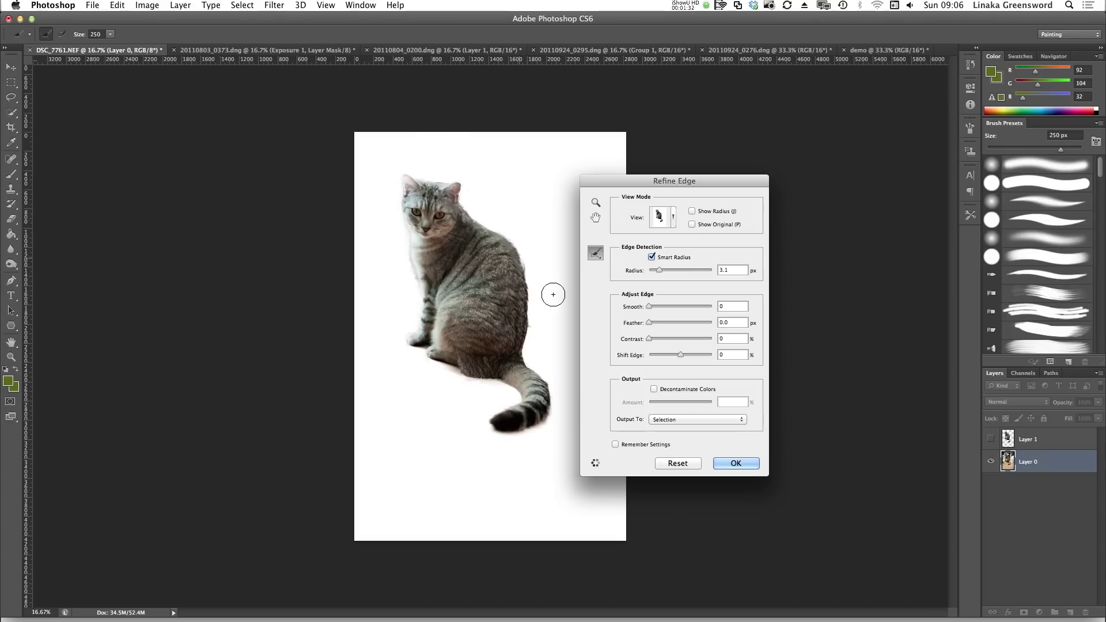
{"action": "left_click", "coordinate": [735, 463]}
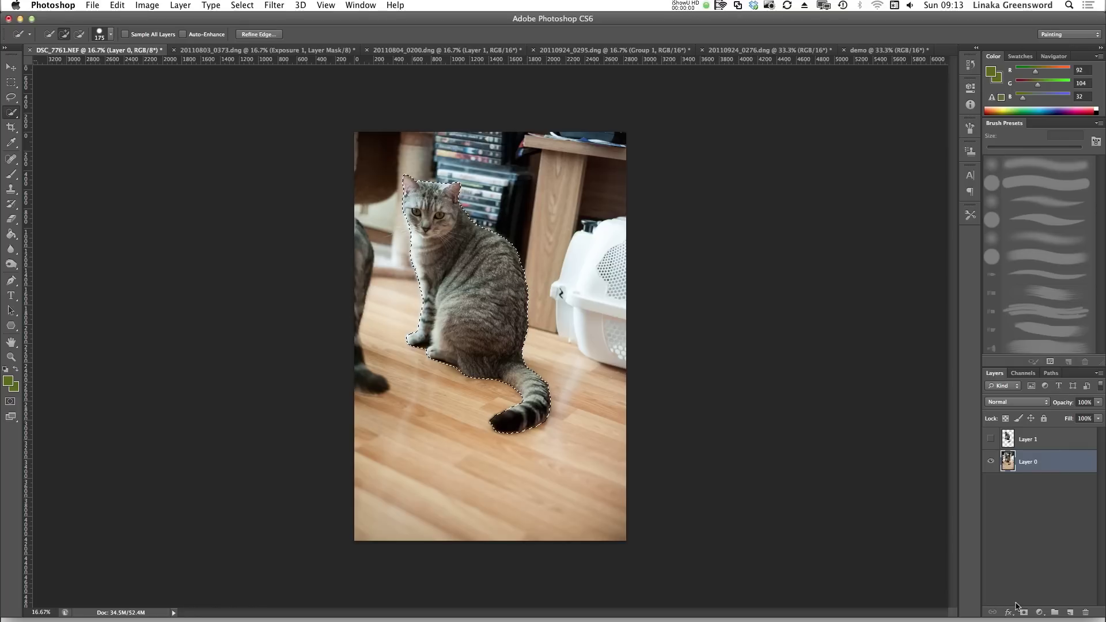
Step: Add a layer mask to Layer 0 from the selection and apply the mask permanently
{"action": "left_click", "coordinate": [1022, 612]}
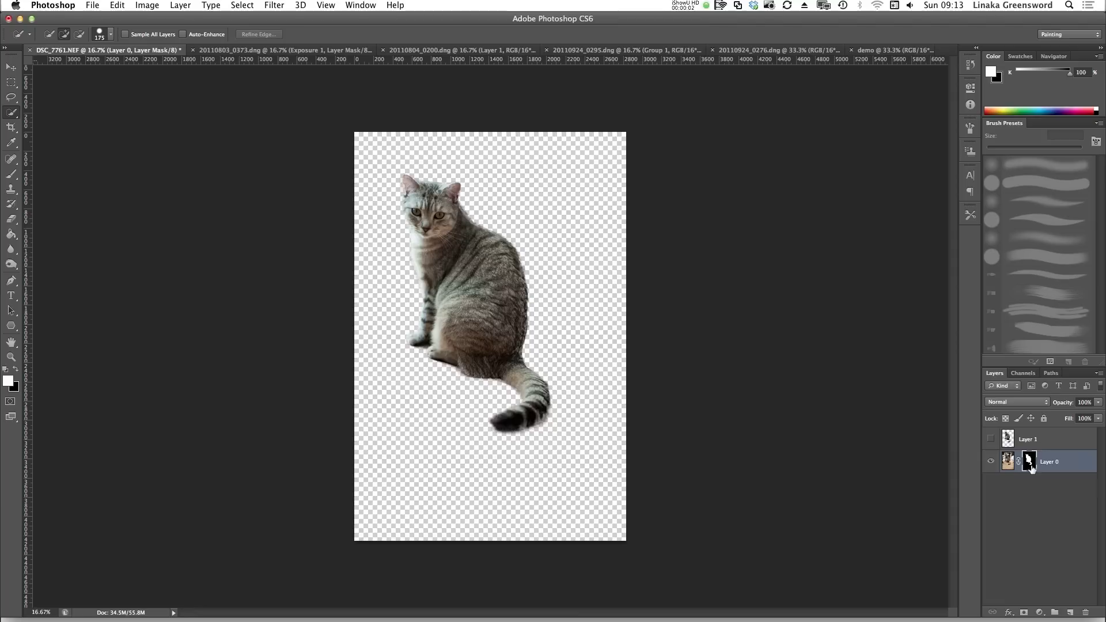
{"action": "right_click", "coordinate": [1031, 464]}
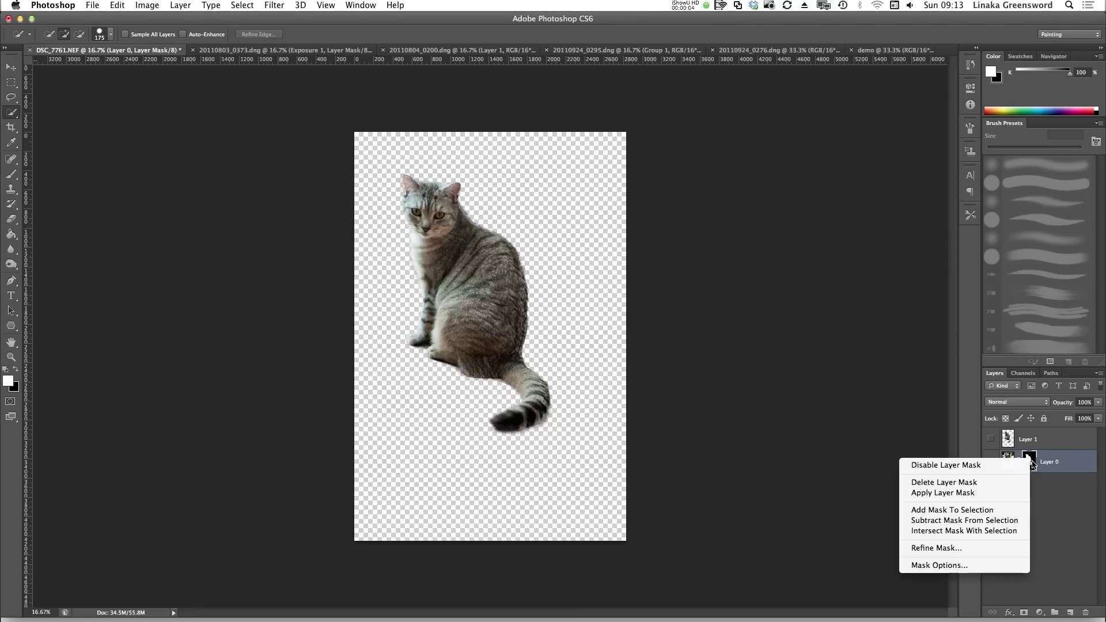
{"action": "left_click", "coordinate": [999, 494]}
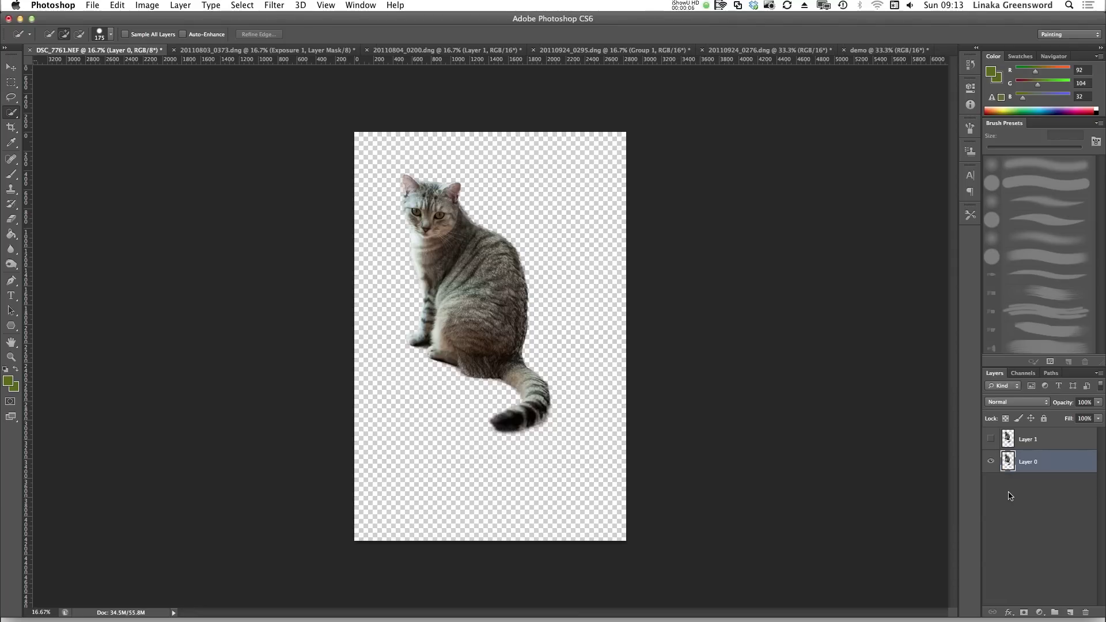
Step: Copy the whole cut-out cat layer and paste it into the demo document, accepting the color profile conversion
{"action": "key", "text": "super+a"}
{"action": "key", "text": "super+c"}
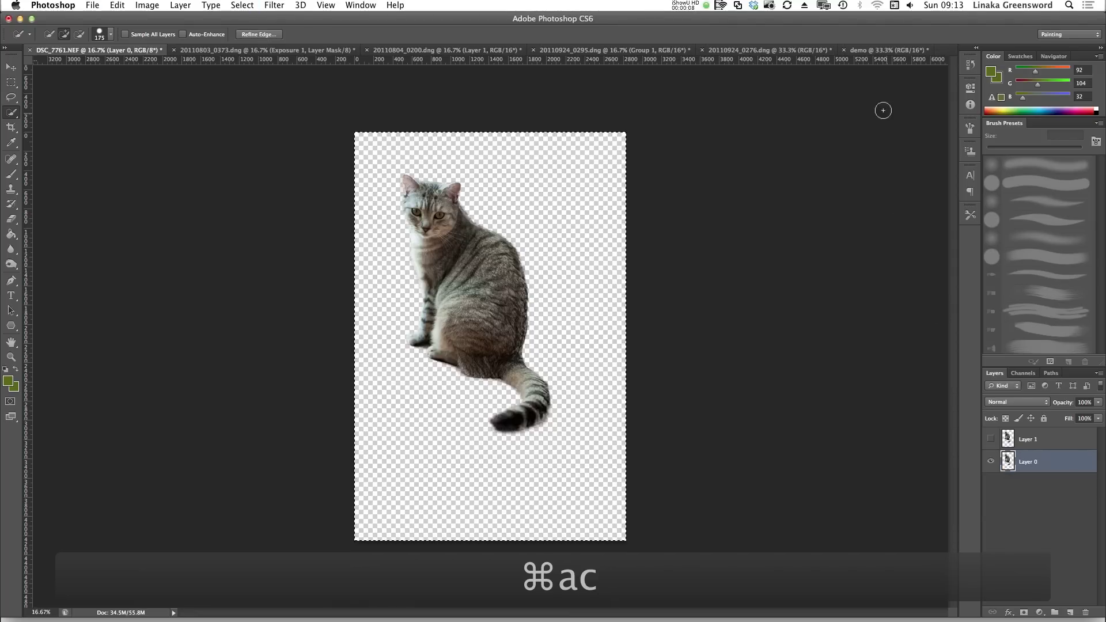
{"action": "left_click", "coordinate": [884, 50]}
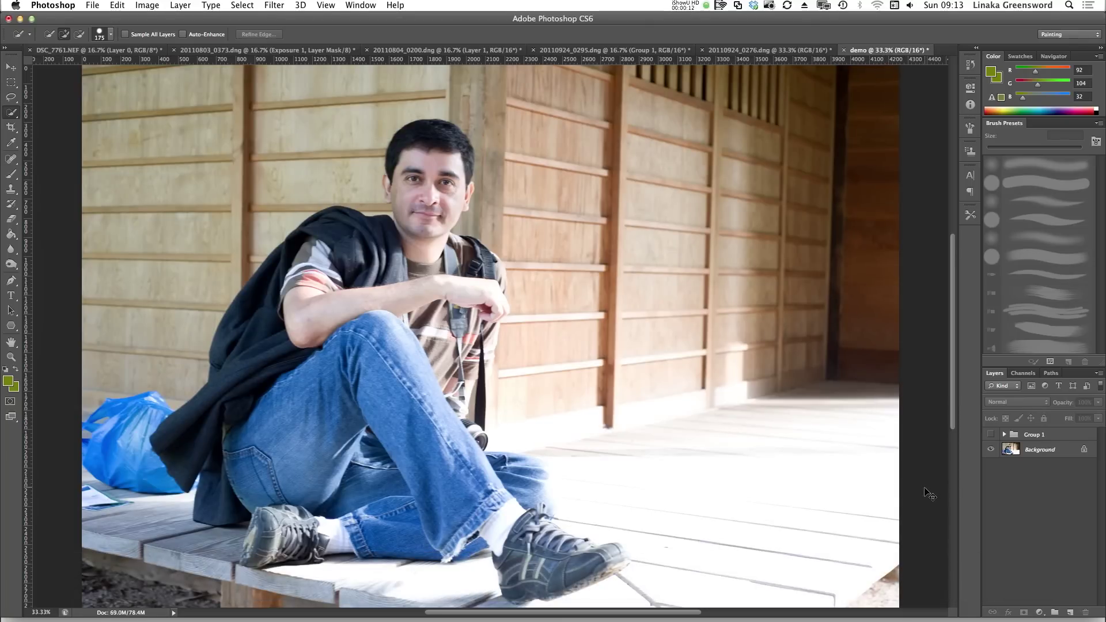
{"action": "key", "text": "super+v"}
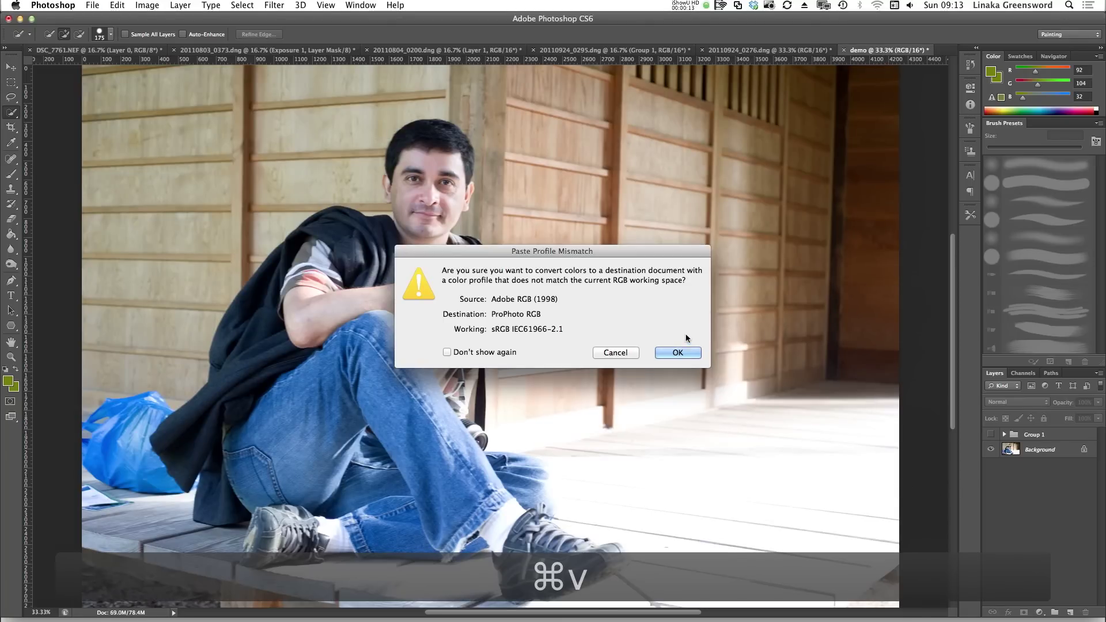
{"action": "left_click", "coordinate": [678, 353]}
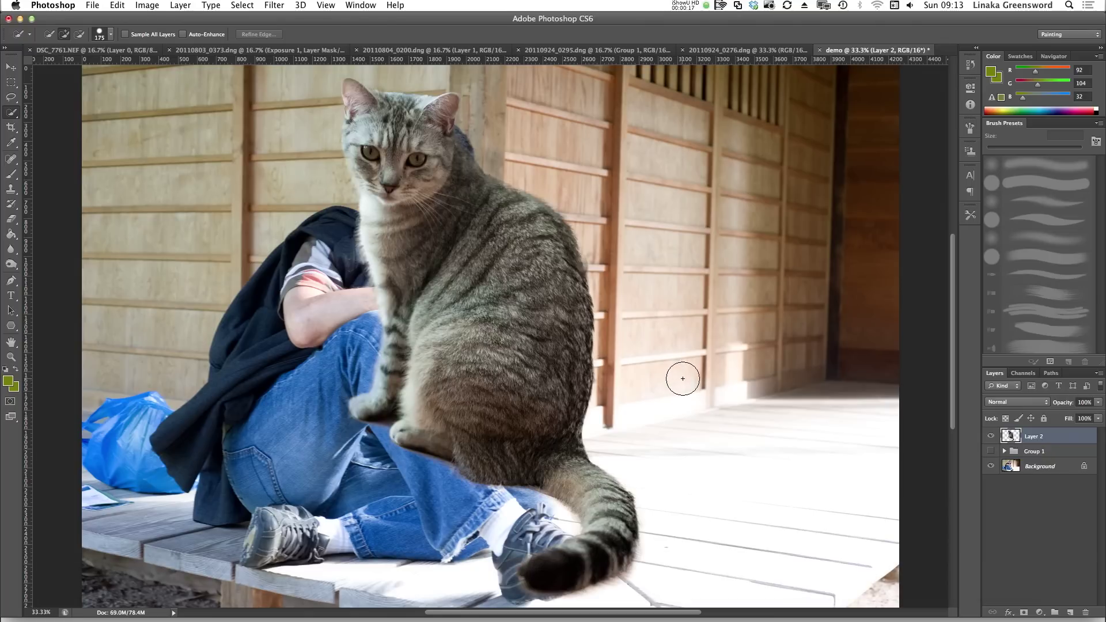
Step: Flip the pasted cat horizontally with Free Transform and move it beside the seated man
{"action": "key", "text": "super+t"}
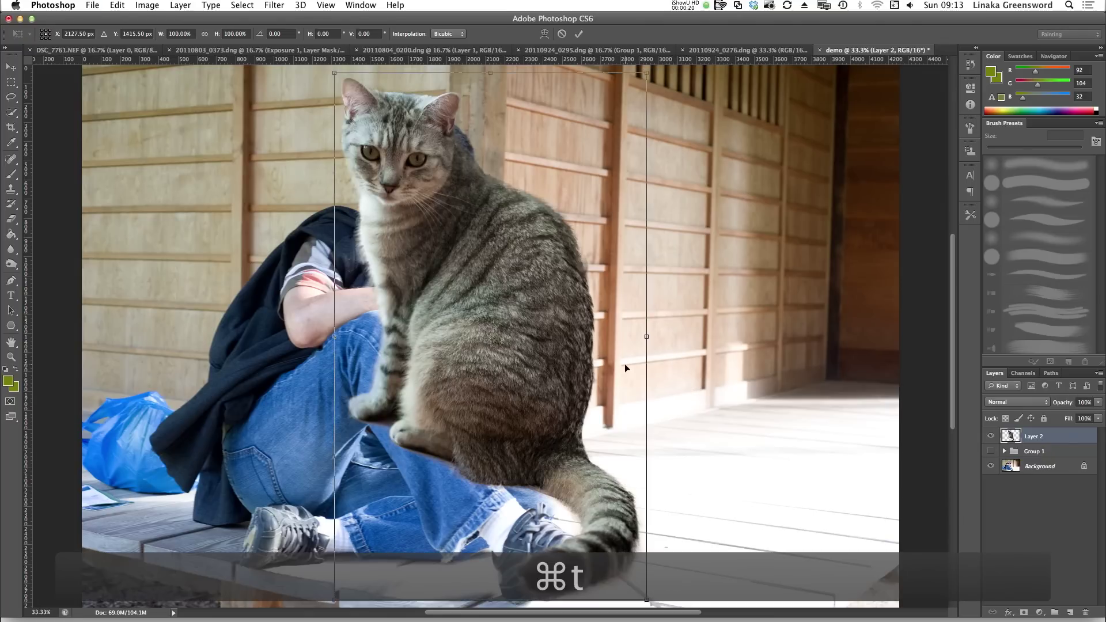
{"action": "right_click", "coordinate": [496, 302]}
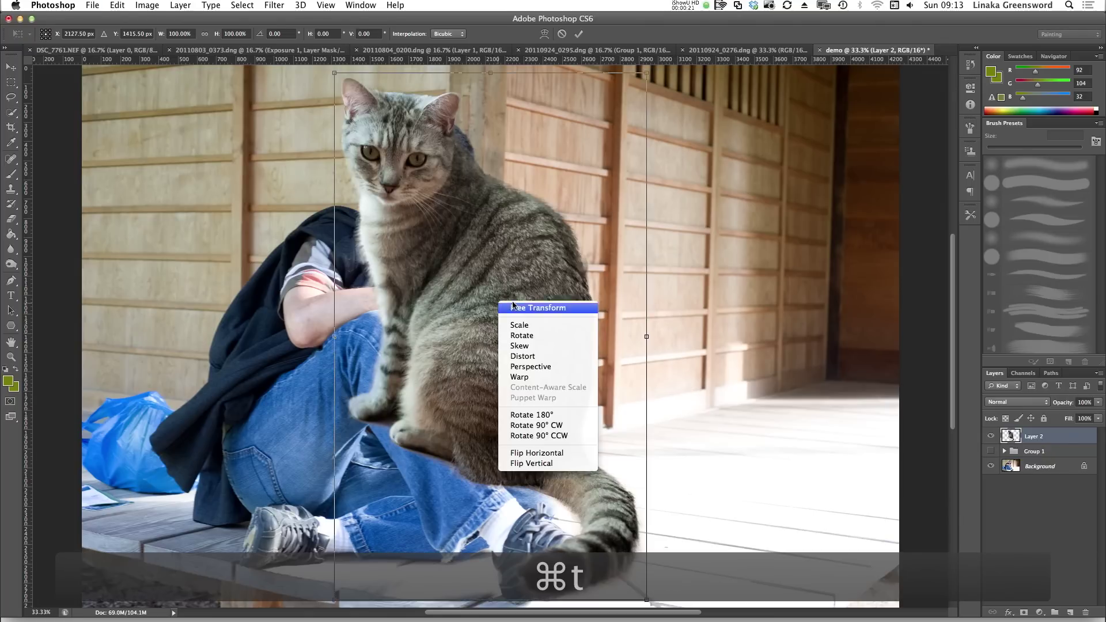
{"action": "left_click", "coordinate": [559, 455]}
{"action": "left_click_drag", "start_coordinate": [594, 277], "coordinate": [753, 292]}
Step: Scale the cat to about 38.6%, rotate it about 6.3° and place it sitting on the wooden deck
{"action": "left_click_drag", "start_coordinate": [803, 83], "coordinate": [735, 245]}
{"action": "left_click_drag", "start_coordinate": [663, 355], "coordinate": [685, 427]}
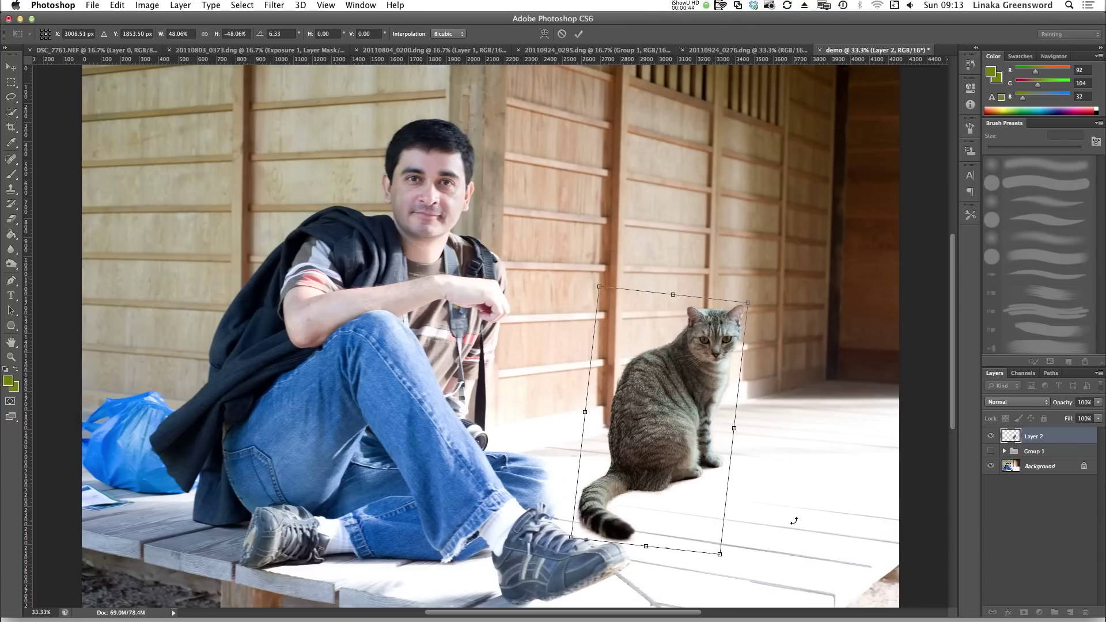
{"action": "left_click_drag", "start_coordinate": [749, 302], "coordinate": [731, 327]}
{"action": "left_click_drag", "start_coordinate": [675, 431], "coordinate": [694, 452]}
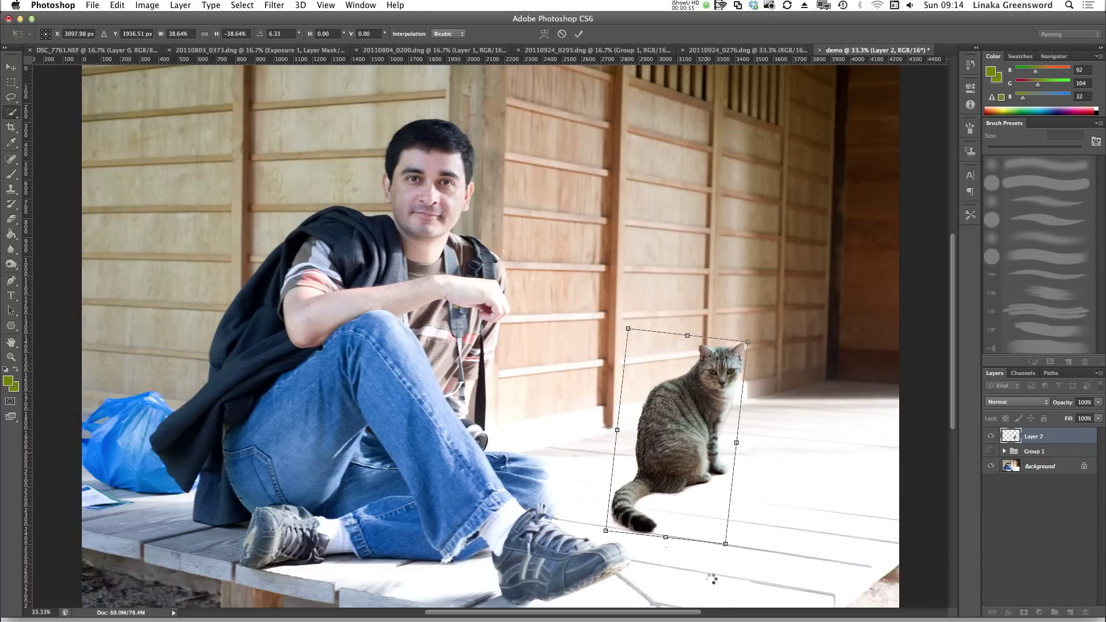
Step: Load the outline of the cat on Layer 2 as a selection
{"action": "left_click", "coordinate": [1013, 439], "text": "super"}
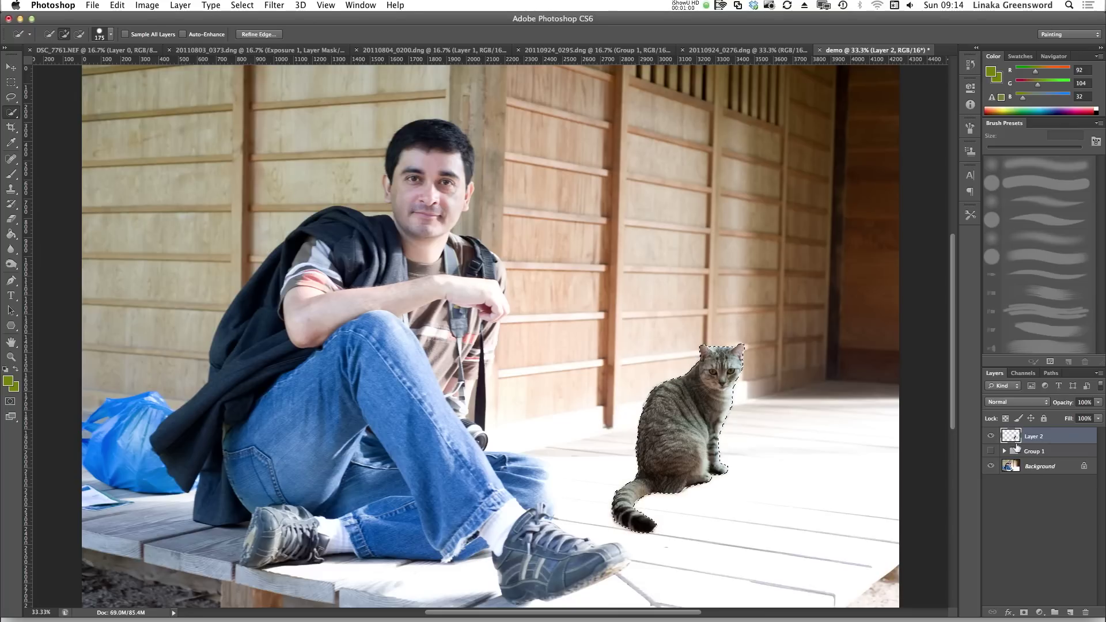
{"action": "left_click", "coordinate": [1038, 612]}
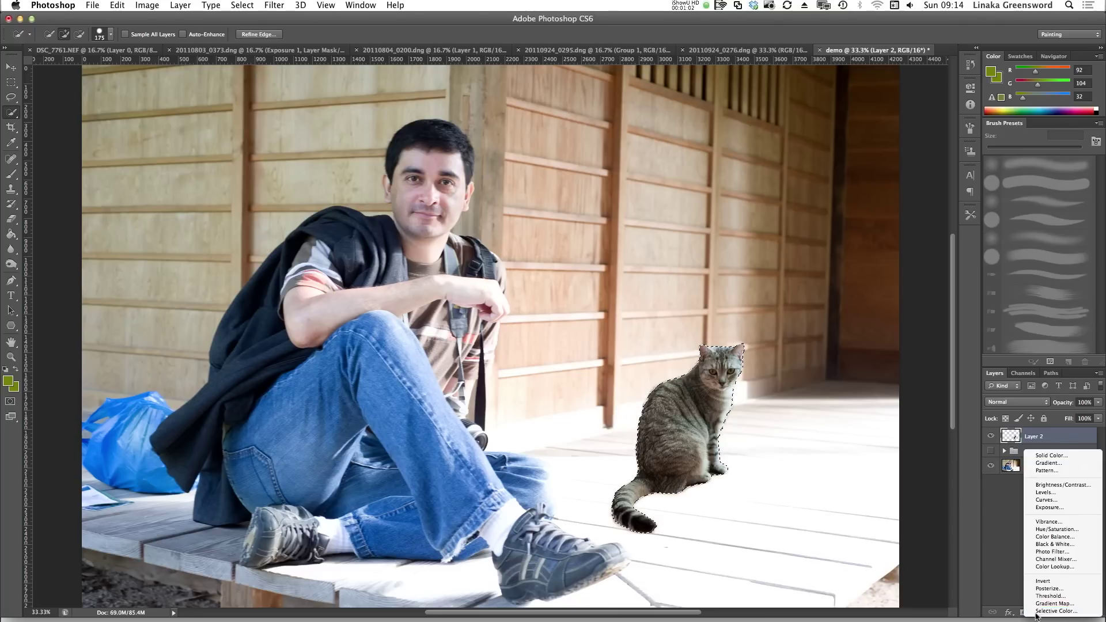
{"action": "left_click", "coordinate": [1037, 612]}
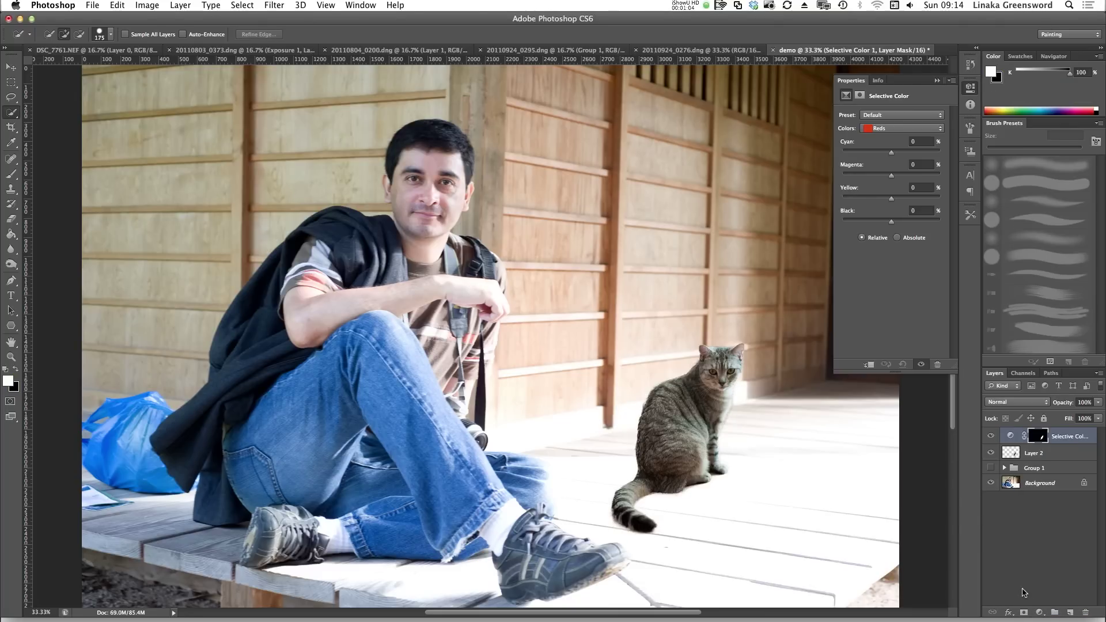
{"action": "key", "text": "super+z"}
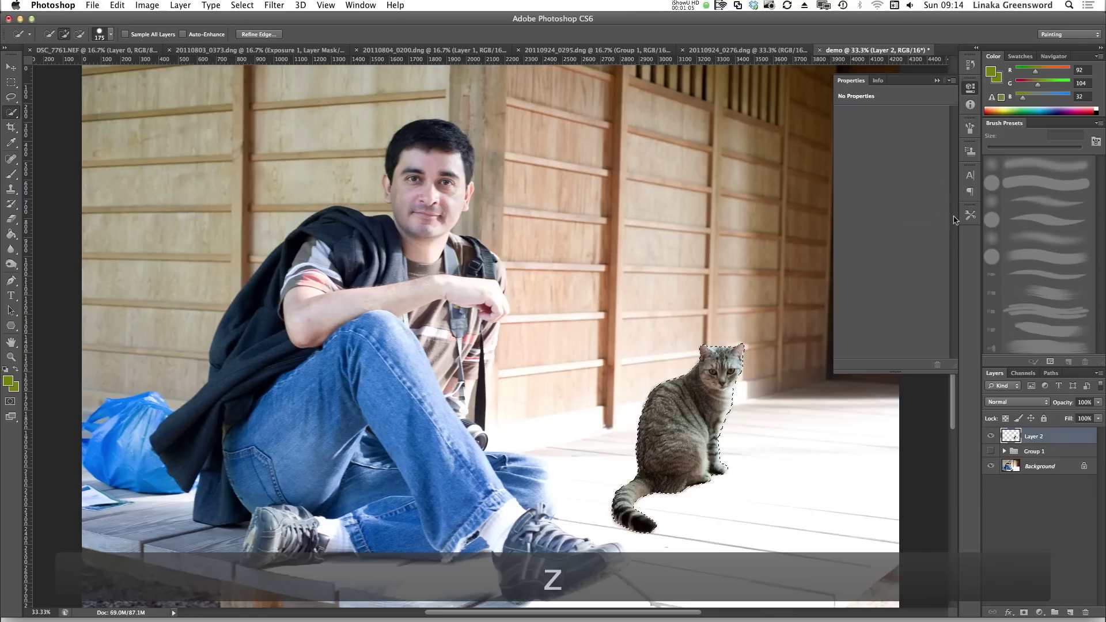
Step: Add an Exposure adjustment layer masked to the cat selection, with exposure about +0.63 and gamma correction 1.50
{"action": "left_click", "coordinate": [1037, 612]}
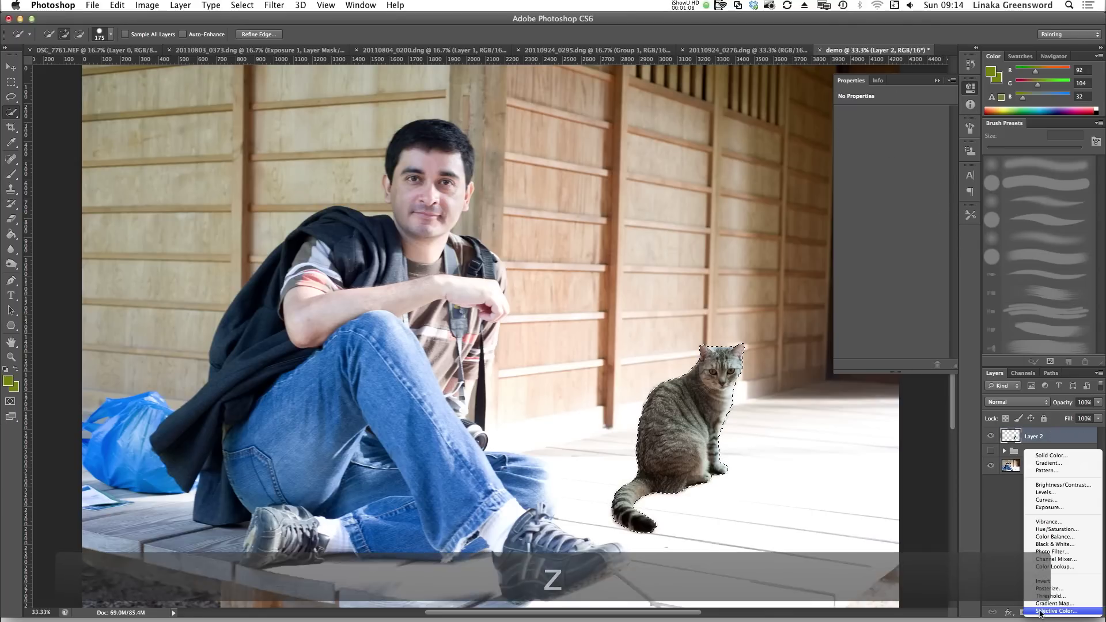
{"action": "left_click", "coordinate": [1048, 507]}
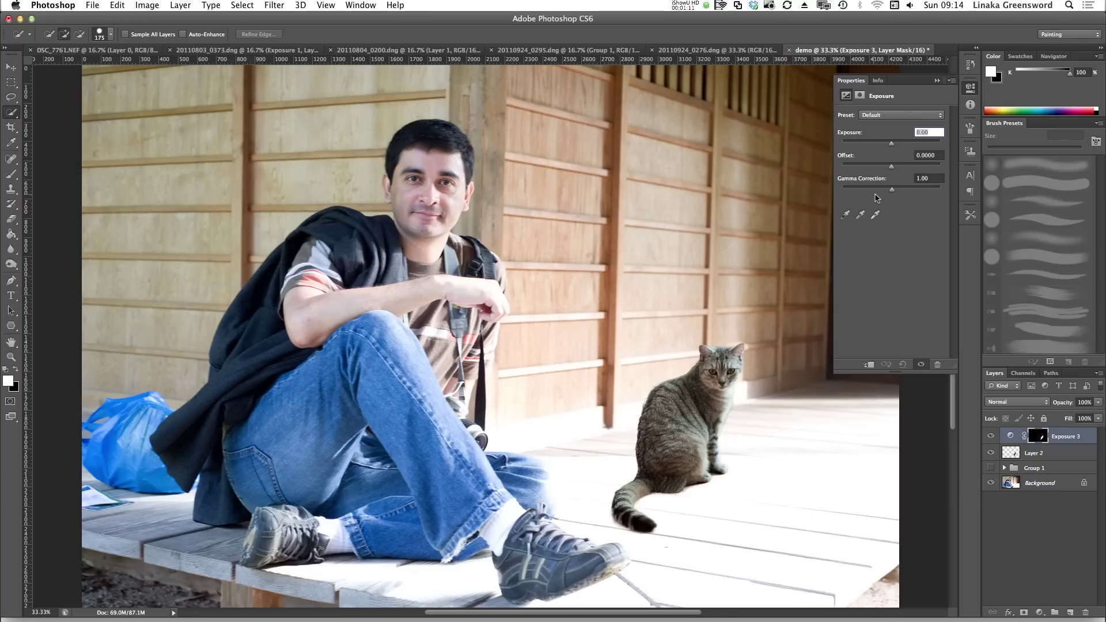
{"action": "left_click_drag", "start_coordinate": [897, 192], "coordinate": [883, 197]}
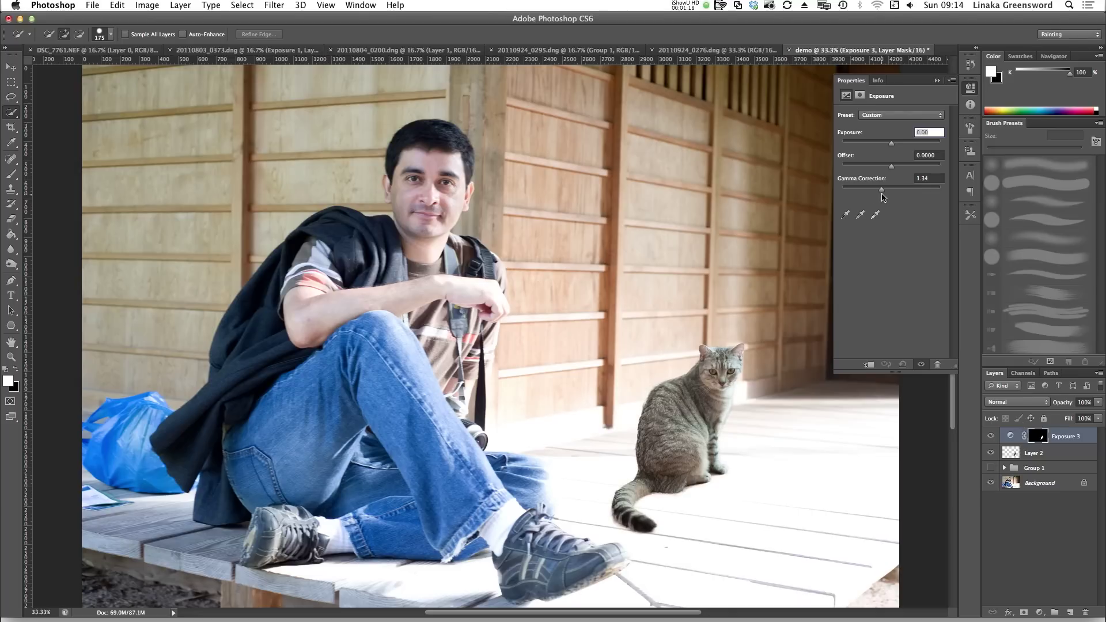
{"action": "left_click_drag", "start_coordinate": [891, 143], "coordinate": [896, 146]}
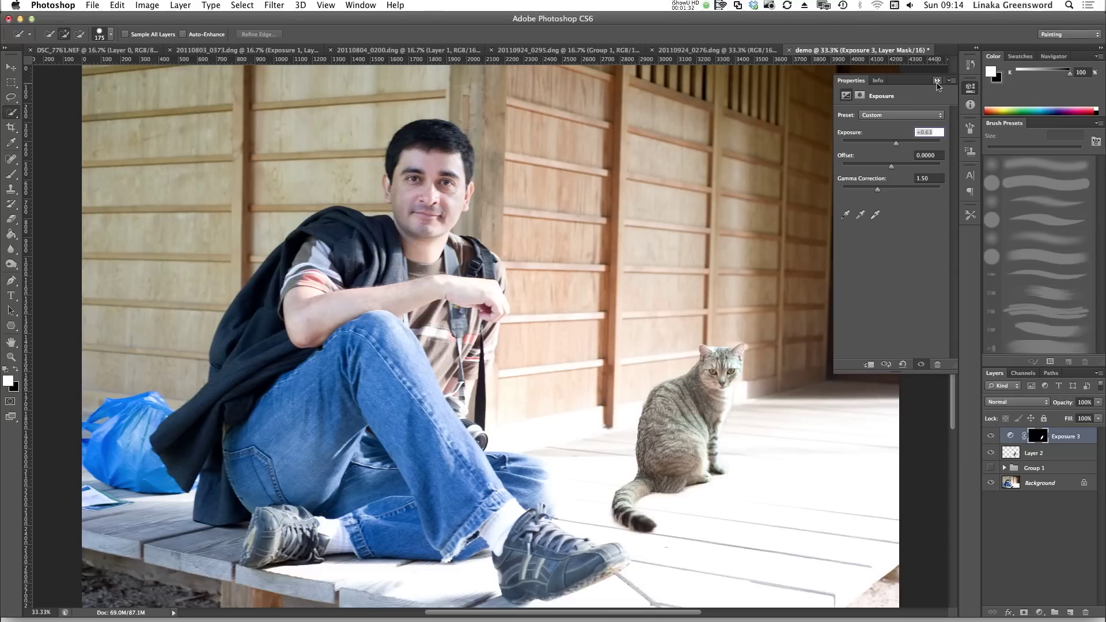
{"action": "left_click", "coordinate": [937, 81]}
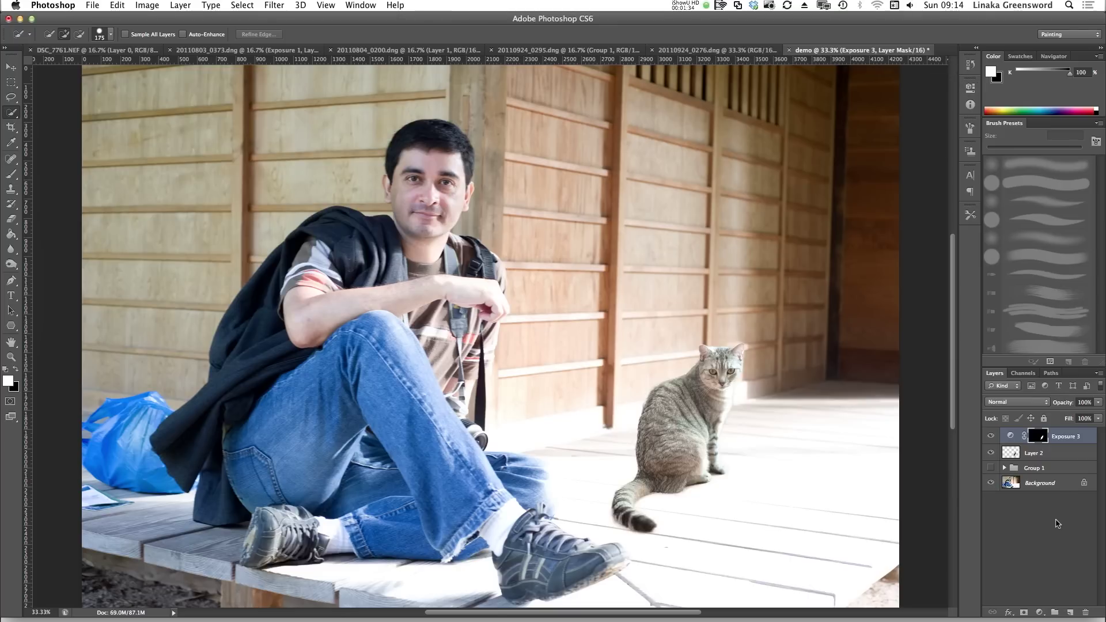
Step: Add a second, unselected Exposure adjustment layer with exposure -0.86 and gamma correction 0.72, and invert its mask to black
{"action": "left_click", "coordinate": [1039, 613]}
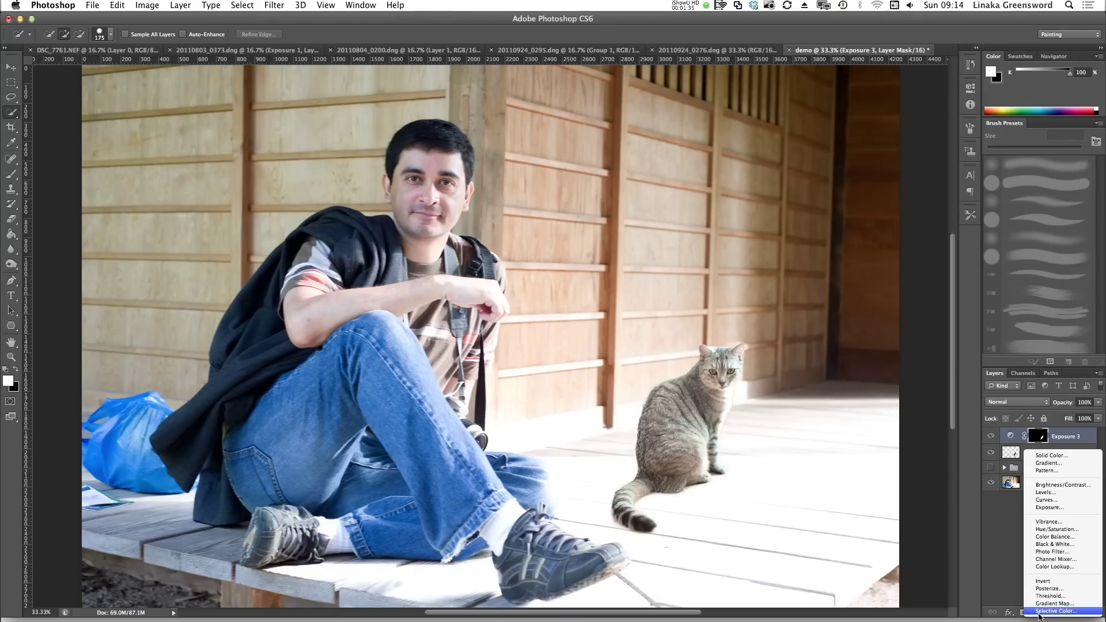
{"action": "left_click", "coordinate": [1062, 508]}
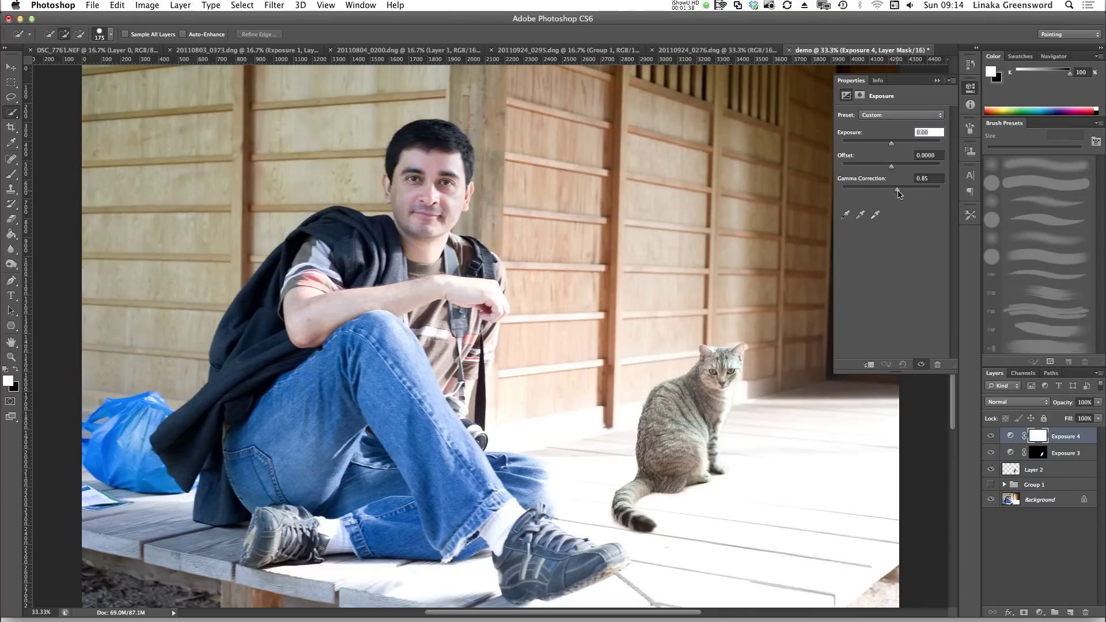
{"action": "left_click_drag", "start_coordinate": [901, 190], "coordinate": [903, 189]}
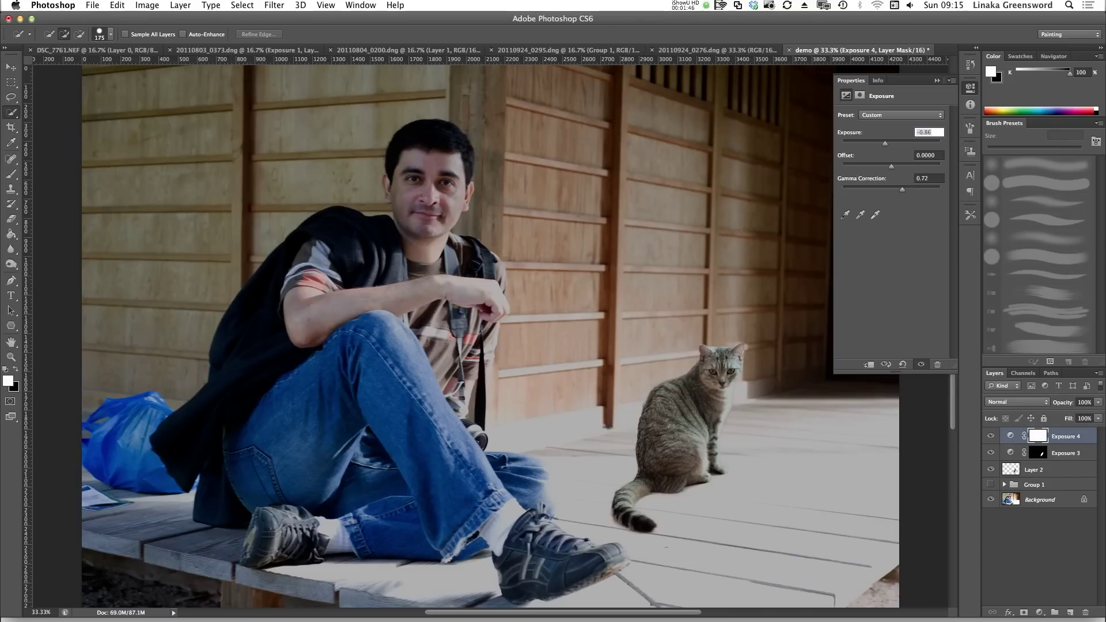
{"action": "key", "text": "alt"}
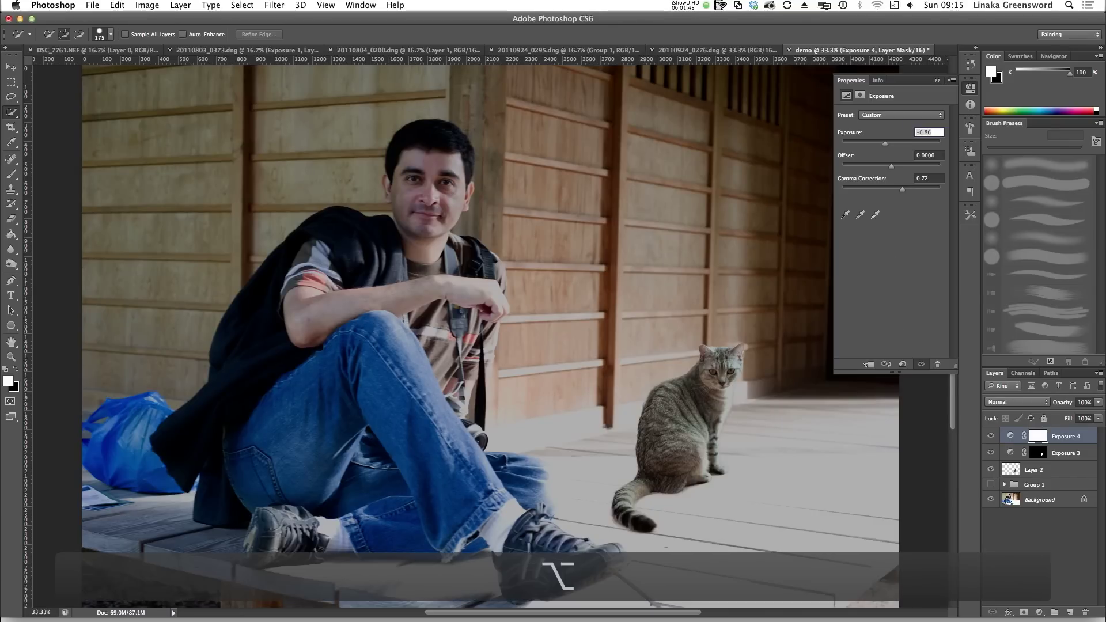
{"action": "key", "text": "super+i"}
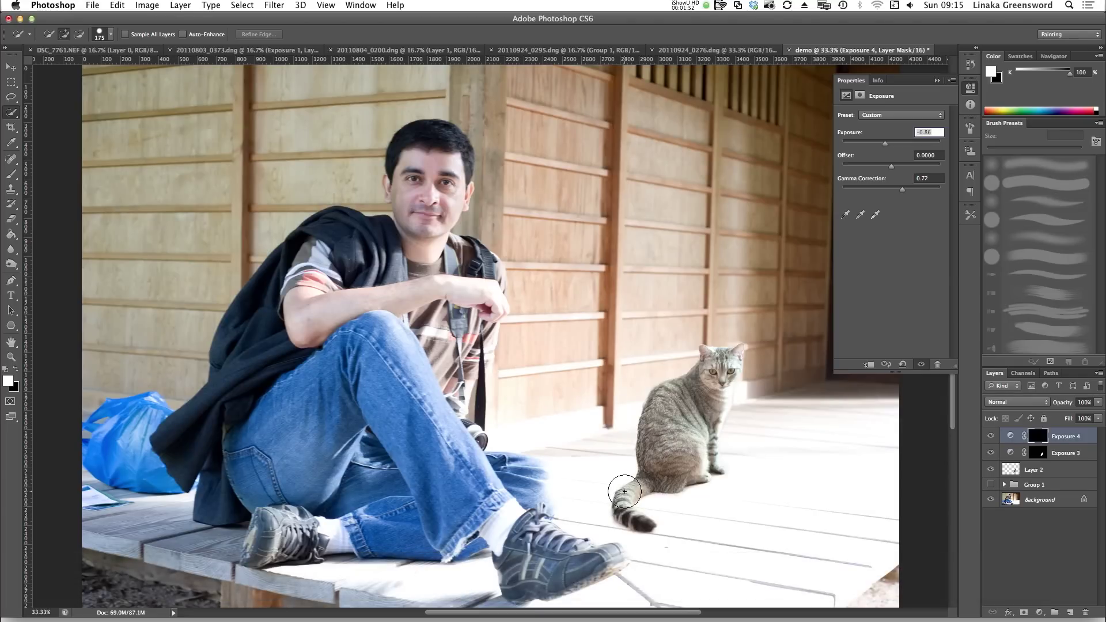
Step: Switch to the Brush tool, undo the trial stroke by the cat's tail, and move the Exposure 4 layer below Exposure 3
{"action": "key", "text": "b"}
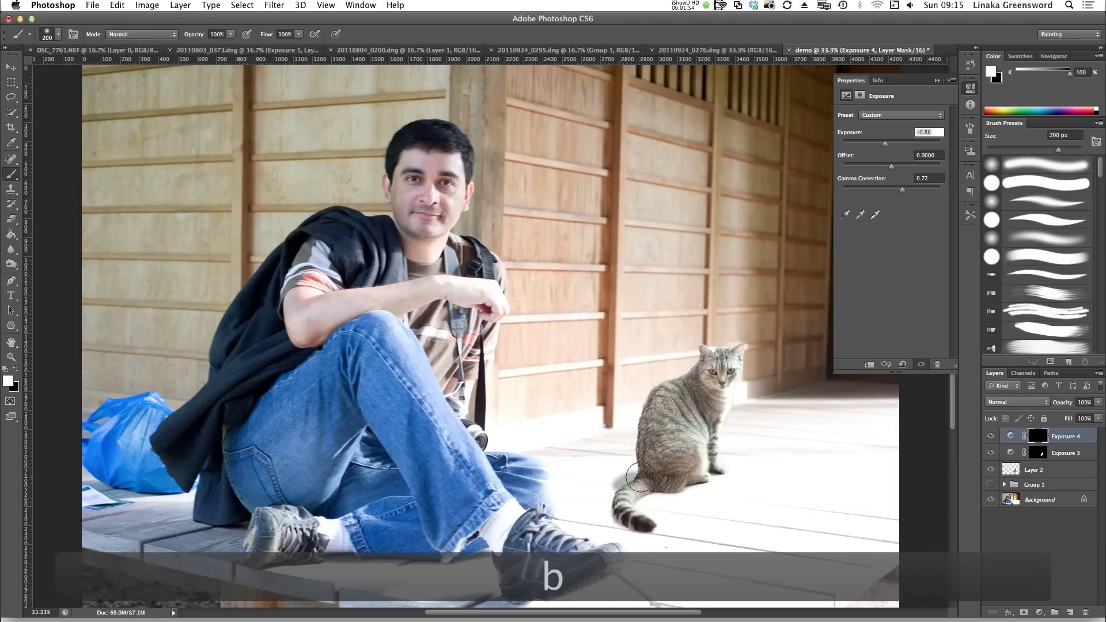
{"action": "key", "text": "super+z"}
{"action": "left_click_drag", "start_coordinate": [1078, 453], "coordinate": [1079, 461]}
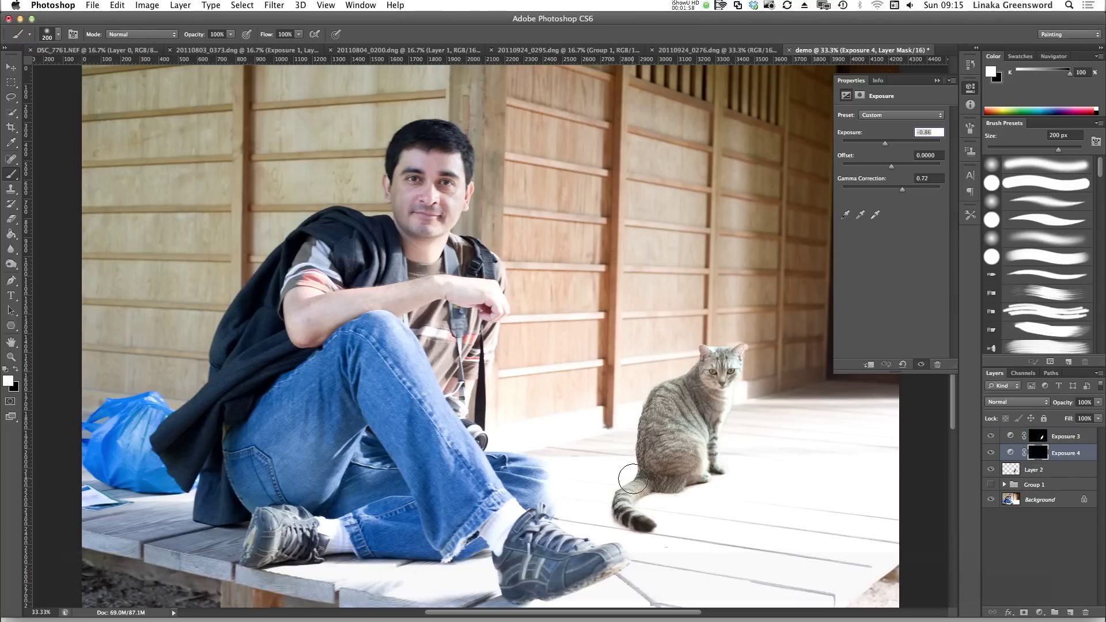
{"action": "left_click", "coordinate": [230, 34]}
{"action": "left_click_drag", "start_coordinate": [233, 44], "coordinate": [212, 44]}
{"action": "left_click", "coordinate": [619, 481]}
{"action": "key", "text": "super+z"}
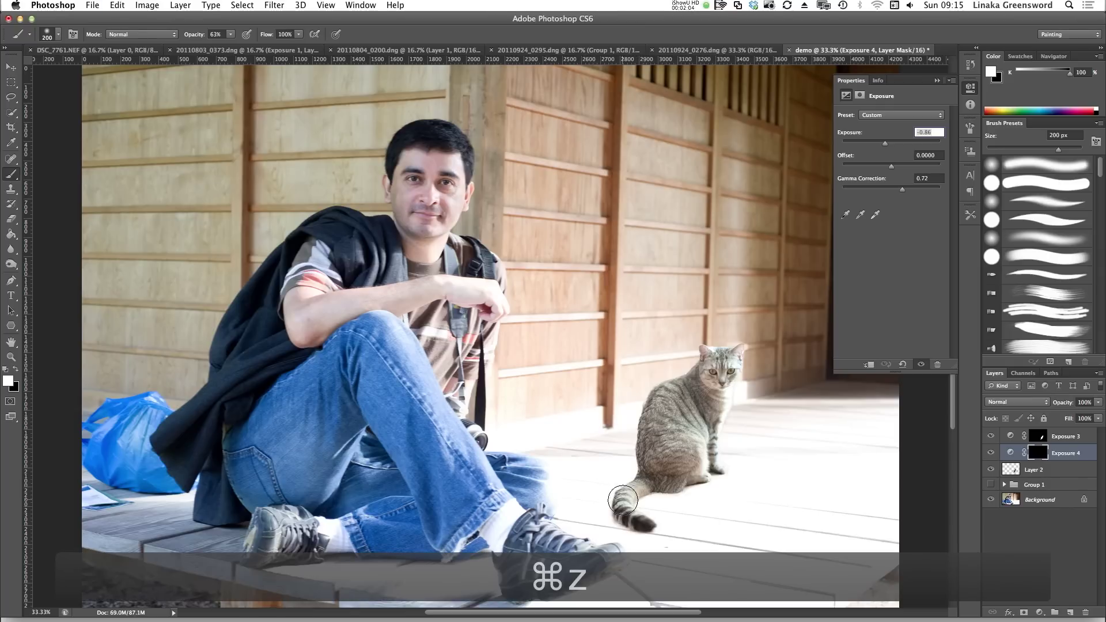
Step: Paint a soft shadow on the deck behind the cat's tail in the Exposure 4 mask, using 14% brush opacity
{"action": "left_click", "coordinate": [230, 34]}
{"action": "left_click_drag", "start_coordinate": [232, 45], "coordinate": [205, 45]}
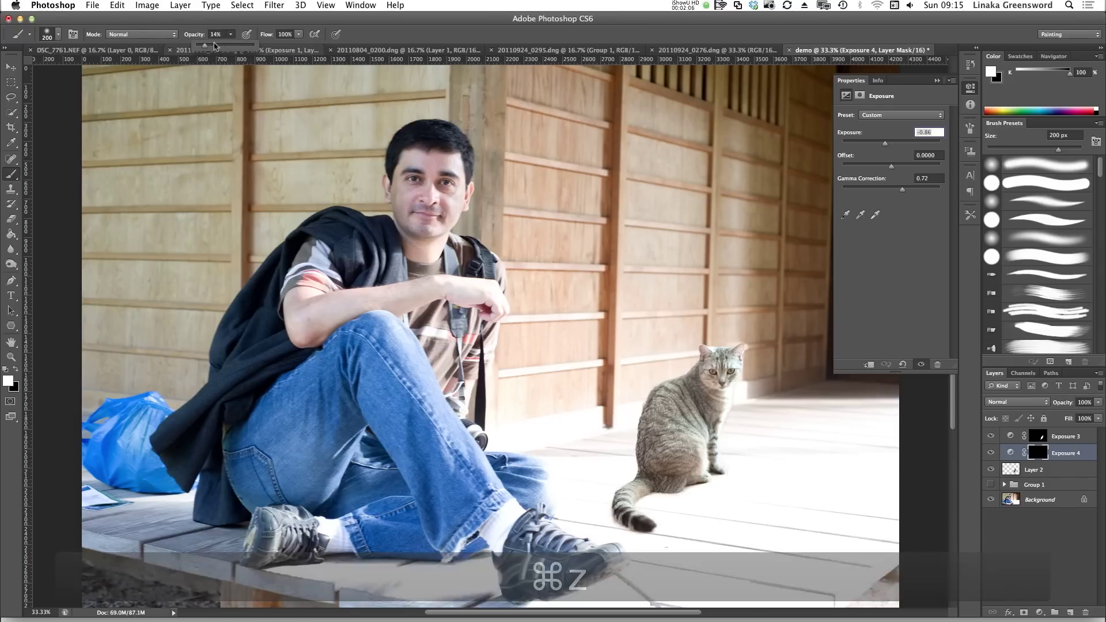
{"action": "left_click", "coordinate": [433, 32]}
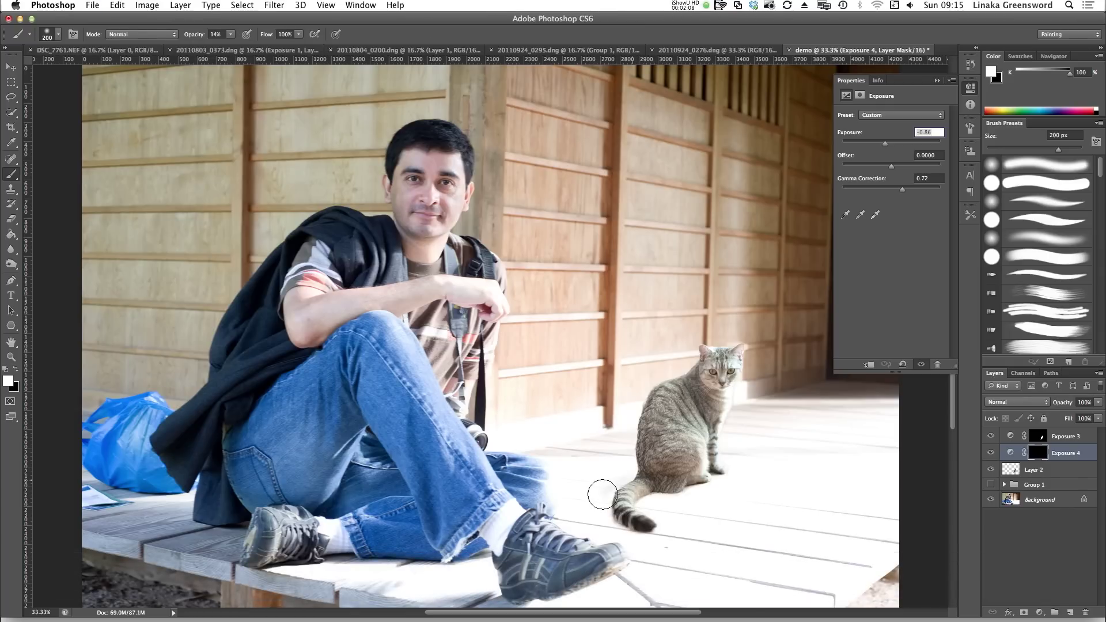
{"action": "mouse_move", "coordinate": [615, 489]}
{"action": "left_mouse_down"}
{"action": "mouse_move", "coordinate": [612, 502]}
{"action": "mouse_move", "coordinate": [663, 474]}
{"action": "mouse_move", "coordinate": [638, 477]}
{"action": "mouse_move", "coordinate": [645, 510]}
{"action": "mouse_move", "coordinate": [622, 513]}
{"action": "mouse_move", "coordinate": [654, 553]}
{"action": "mouse_move", "coordinate": [642, 484]}
{"action": "left_mouse_up"}
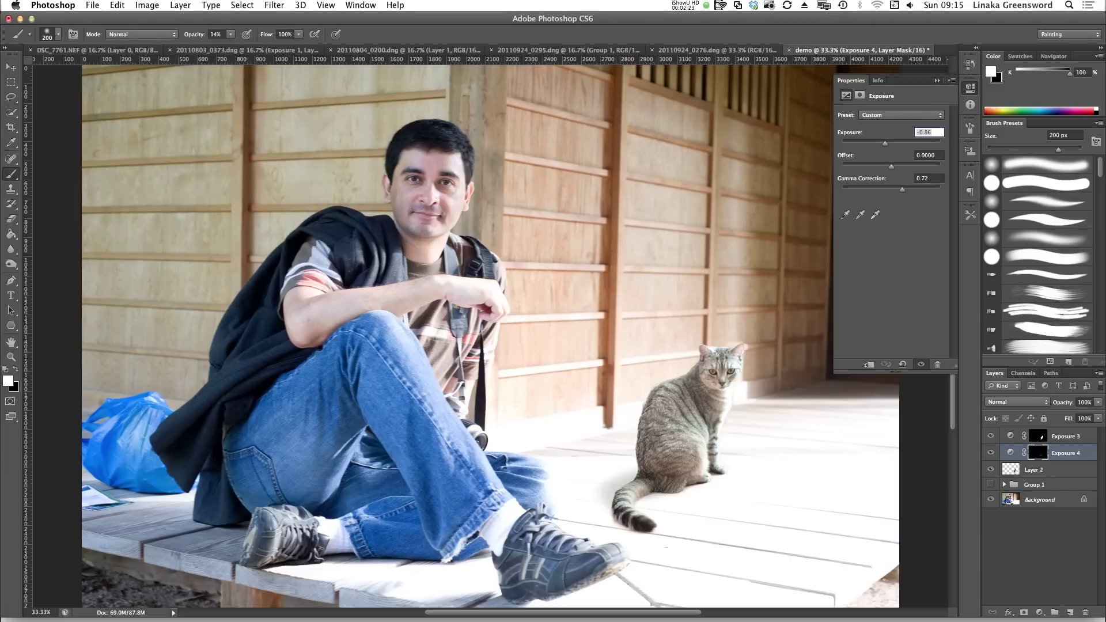
Step: Broaden the deck shadow between the man and the cat with a 500 px brush, undoing the last stroke
{"action": "key", "text": "bracketright"}
{"action": "key", "text": "bracketright"}
{"action": "key", "text": "bracketright"}
{"action": "key", "text": "bracketright"}
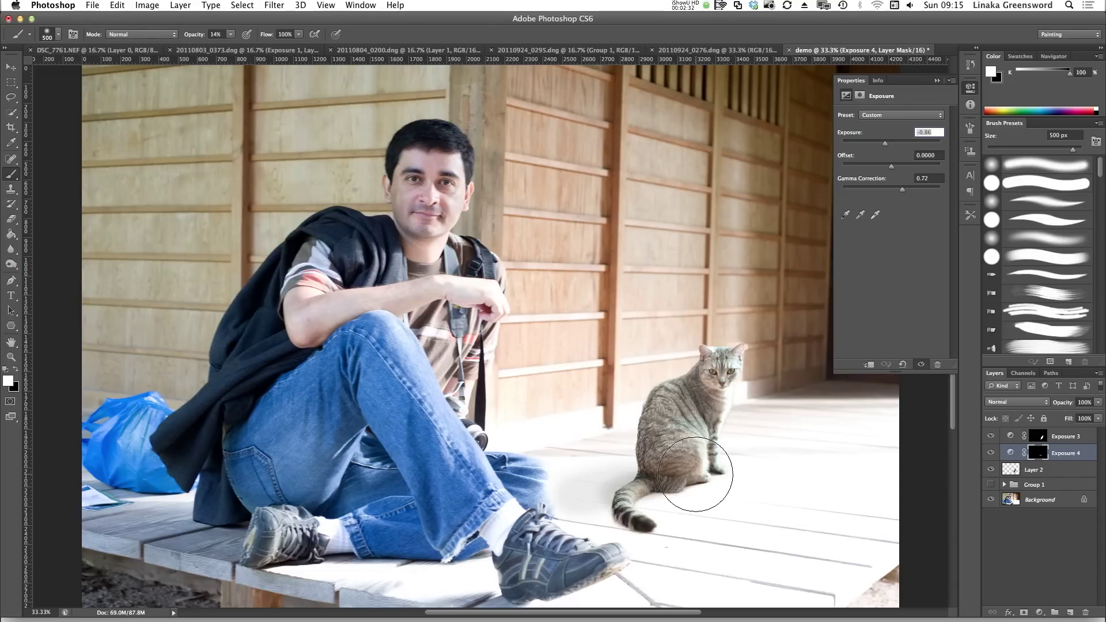
{"action": "key", "text": "super+z"}
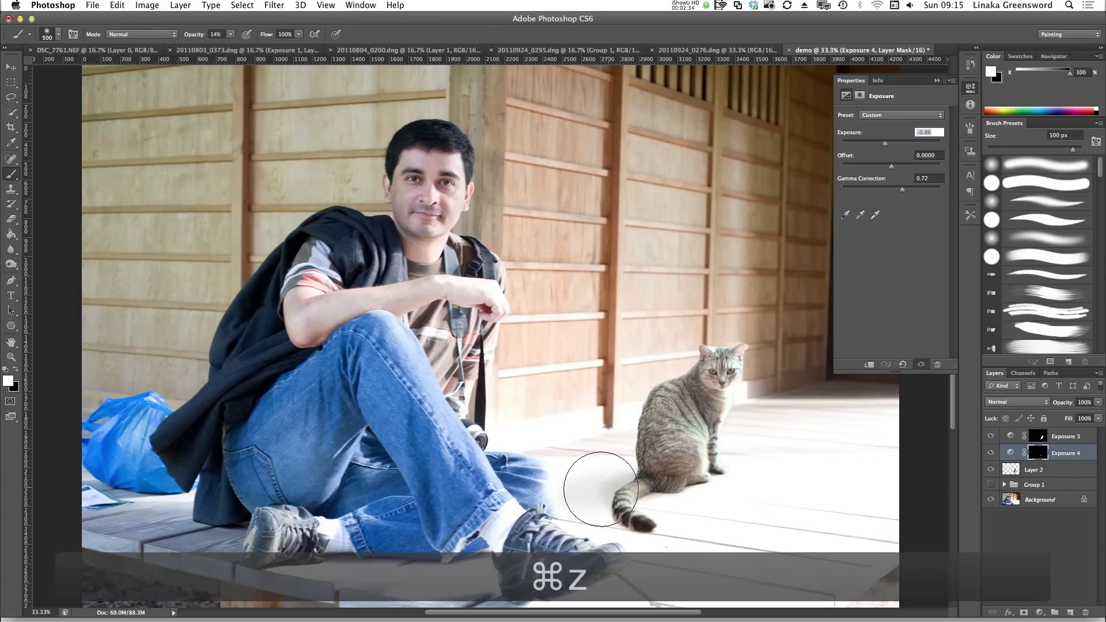